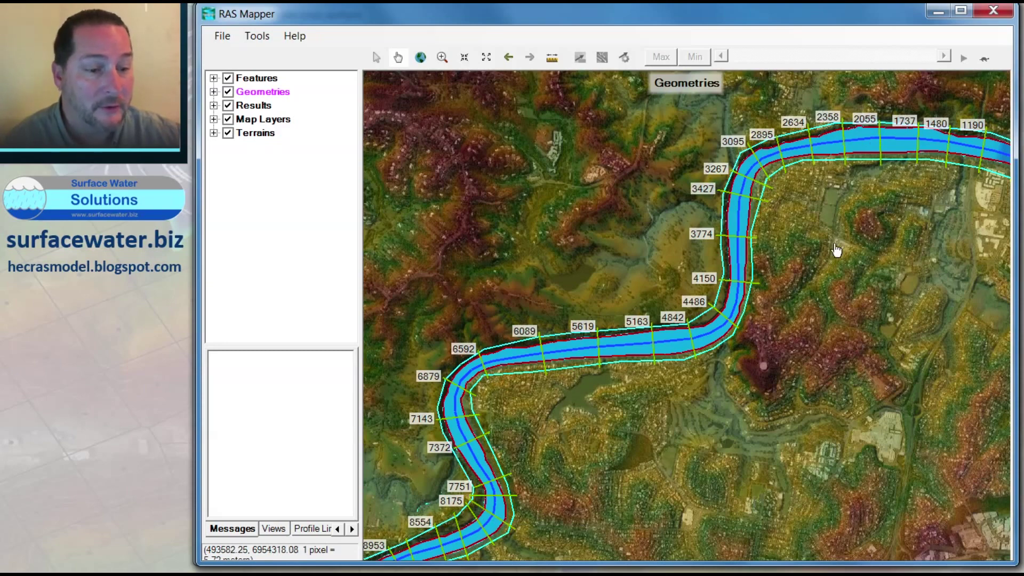
Hide the Geometries, Results and Map Layers so only the terrain is displayed
click(227, 91)
click(228, 106)
click(228, 119)
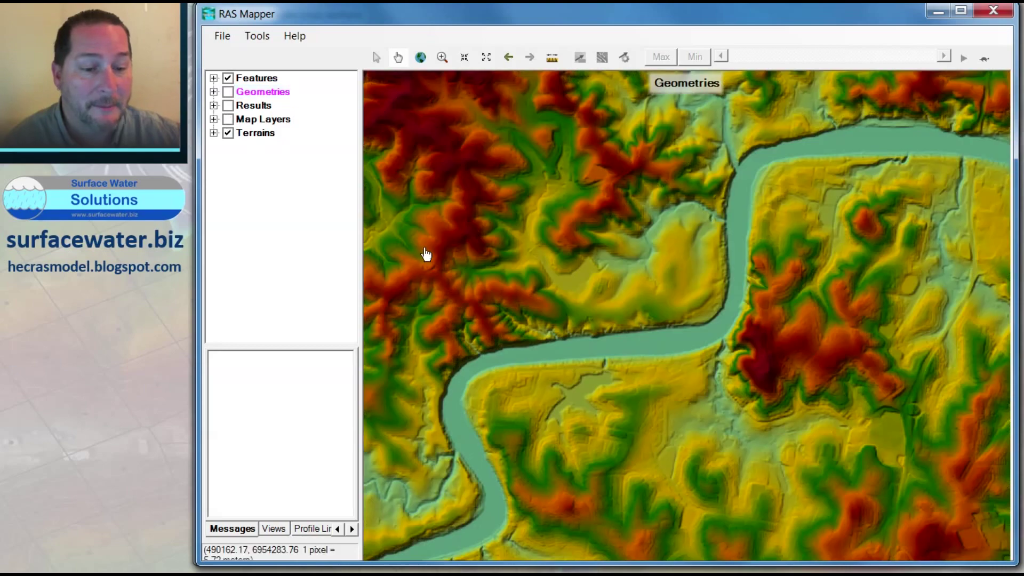
Measure a 690.96 m line across the river channel, plot its terrain profile, then close the plot
click(552, 57)
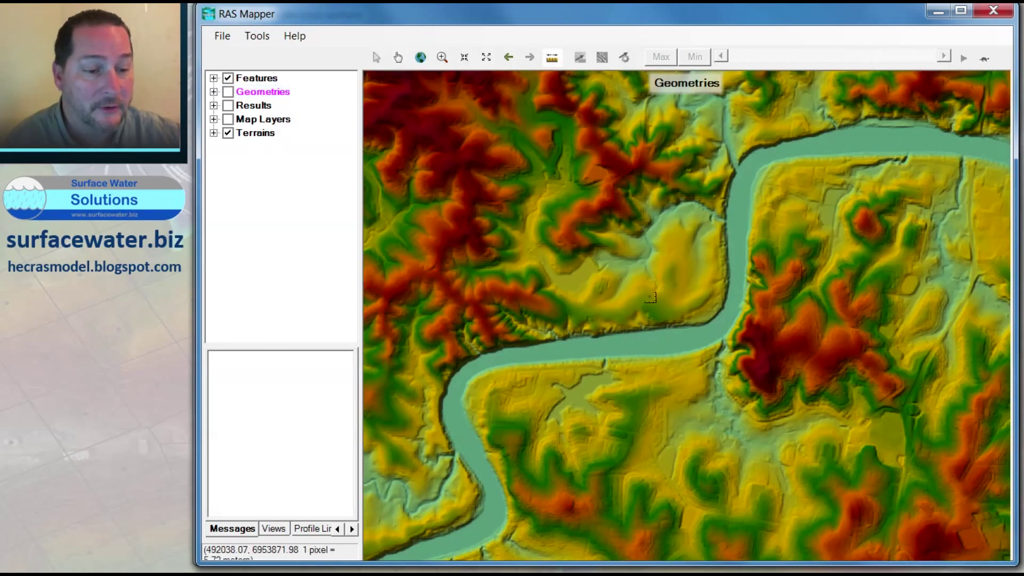
click(650, 297)
double_click(658, 384)
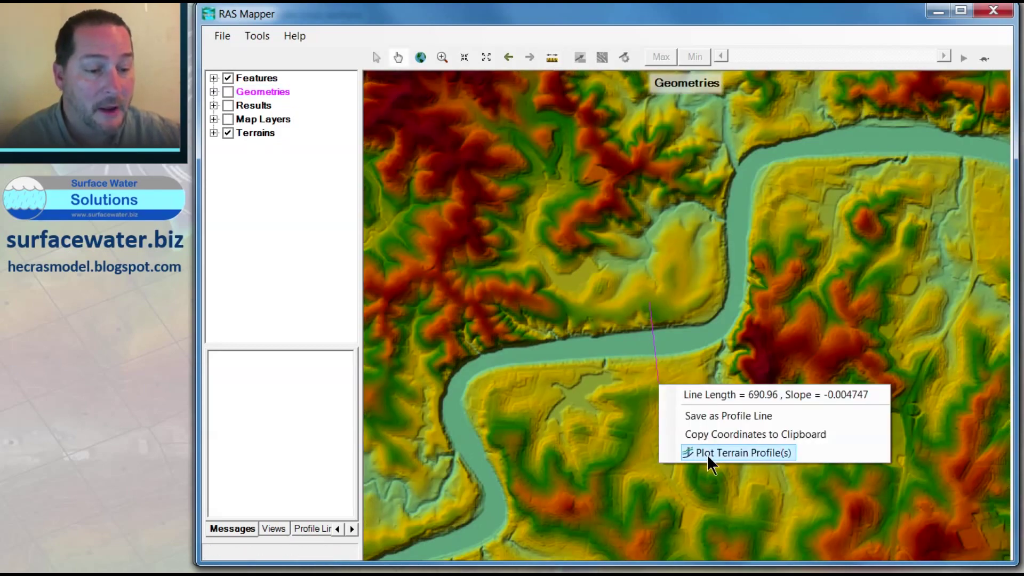
click(711, 453)
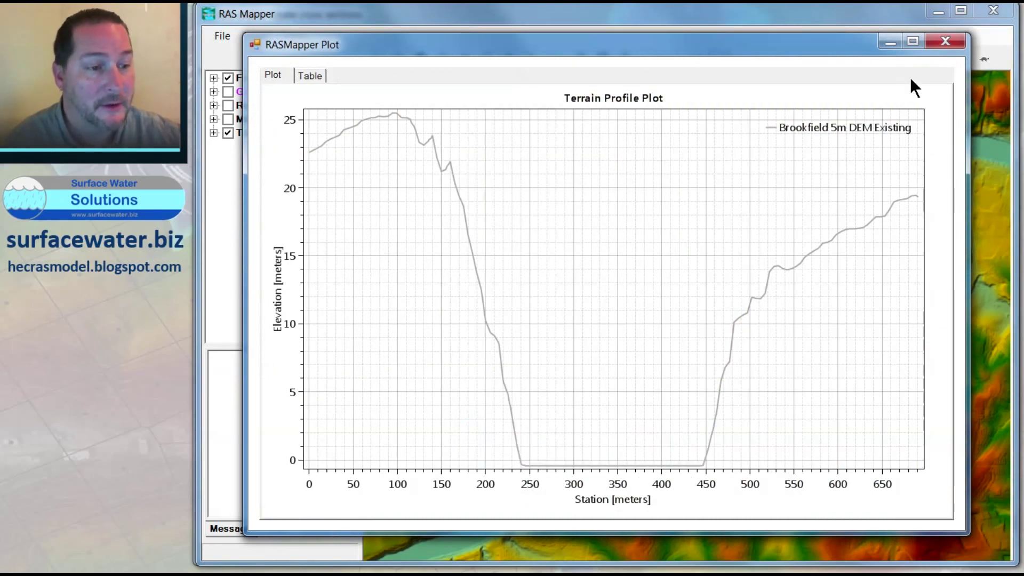
click(945, 40)
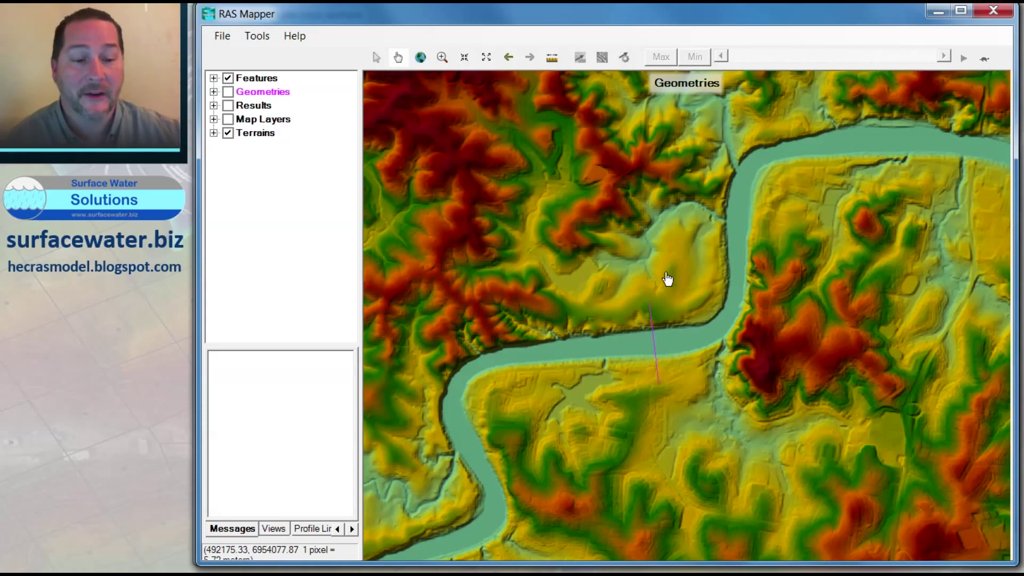
Turn the imagery, results and geometry layers back on and close RAS Mapper
click(228, 119)
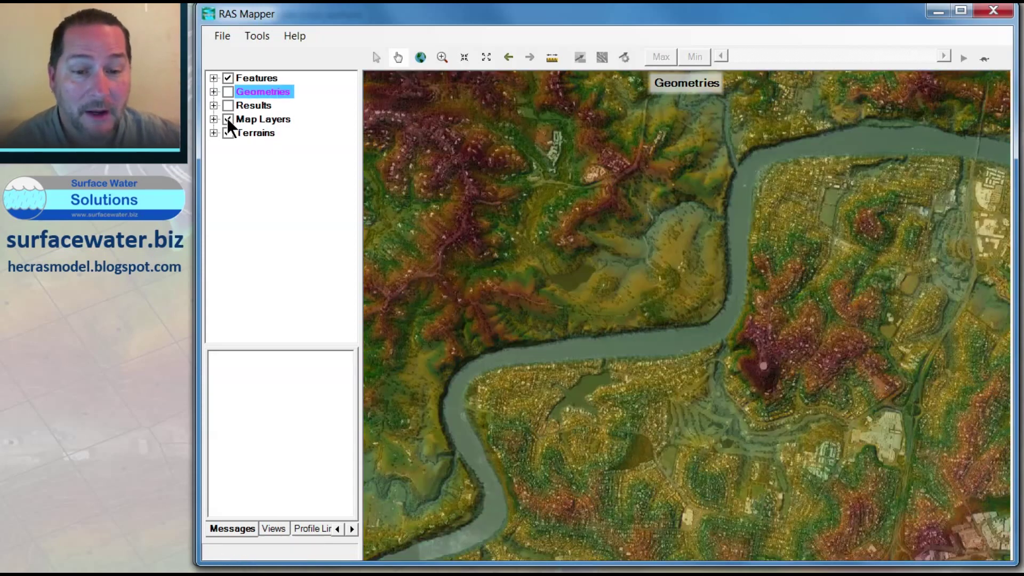
click(229, 105)
click(228, 92)
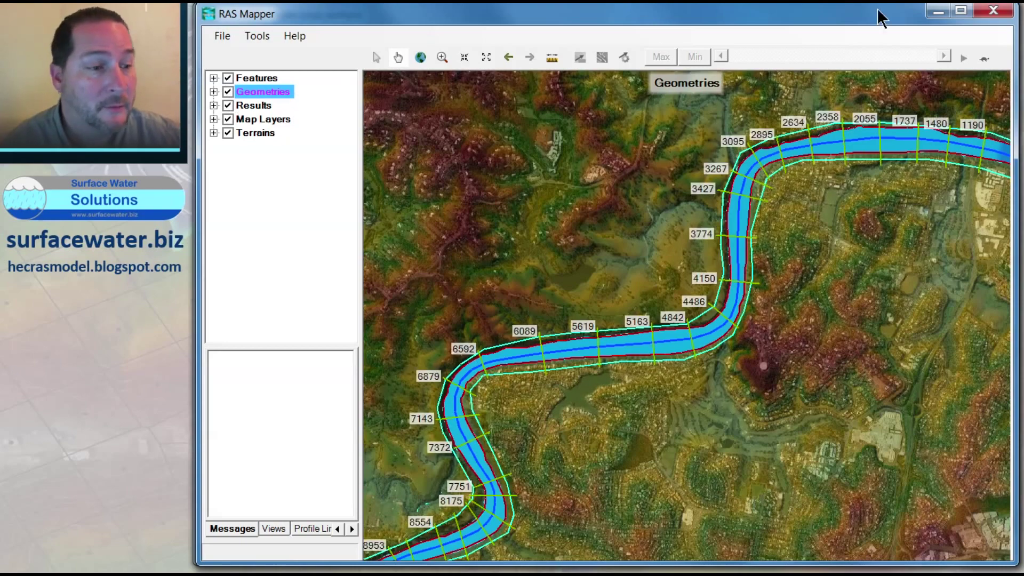
click(993, 10)
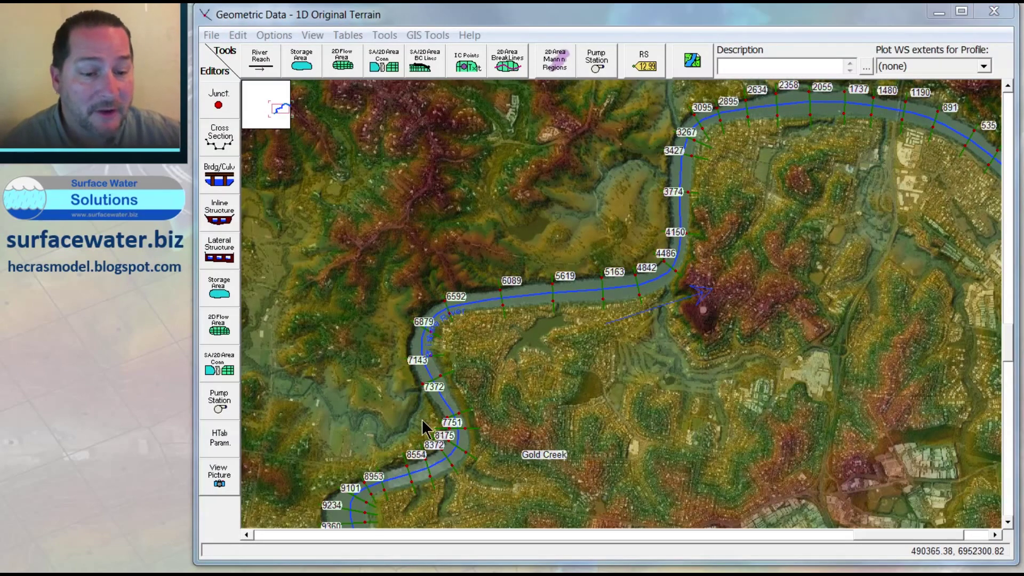
Save the geometry as a new copy titled '1D Bathymetry'
click(211, 34)
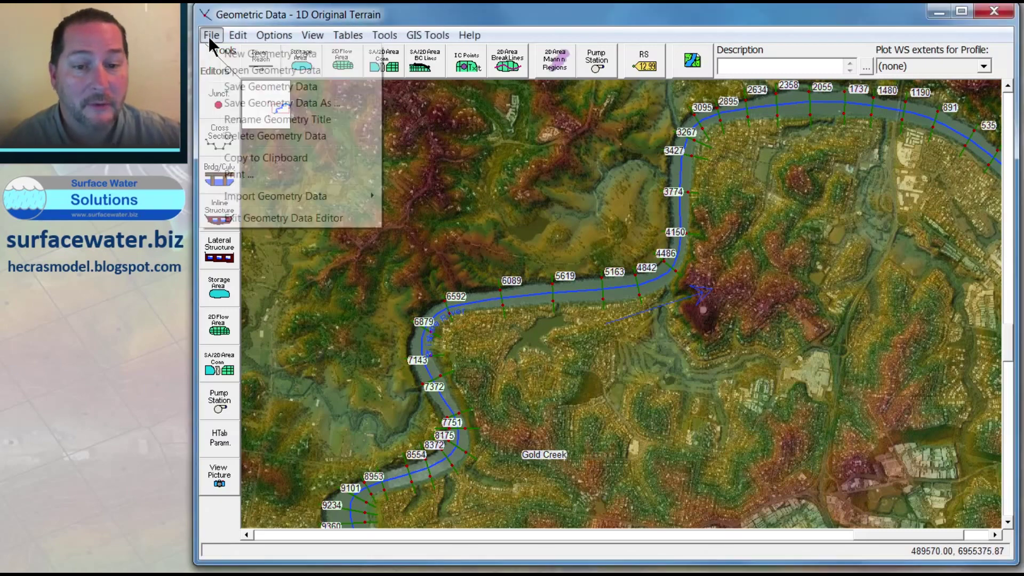
click(250, 102)
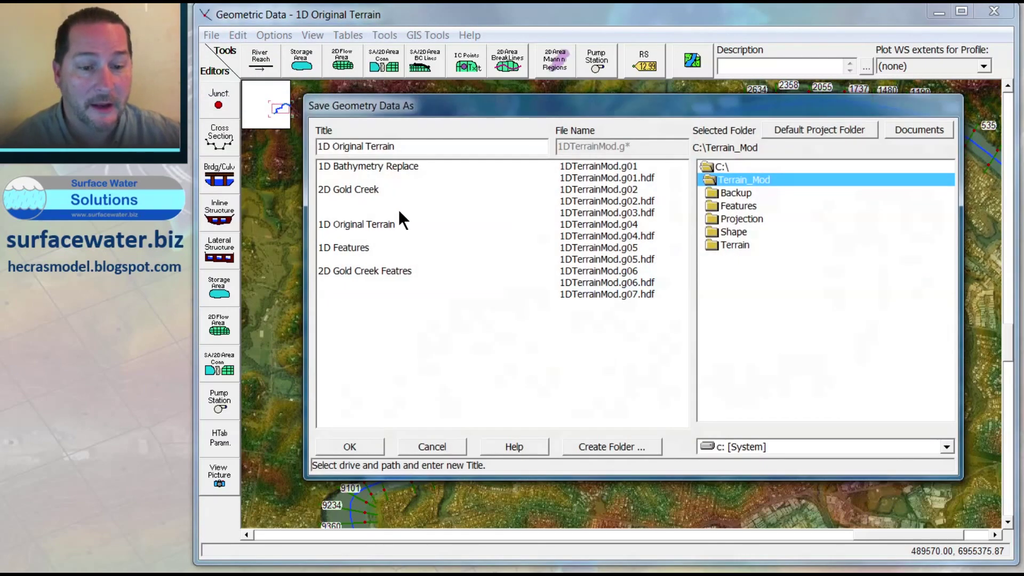
drag(333, 145, 491, 142)
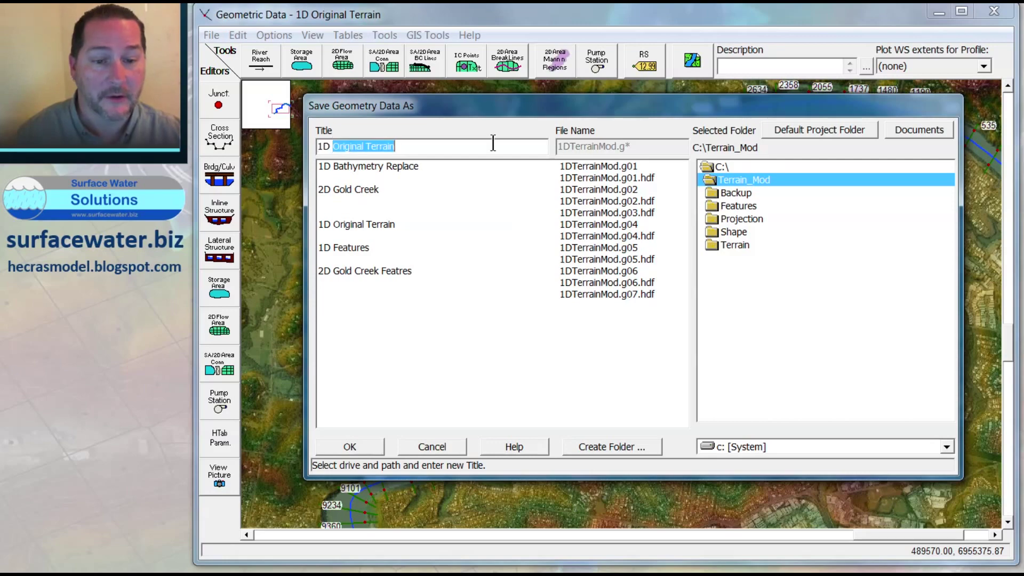
text(Bathymetry)
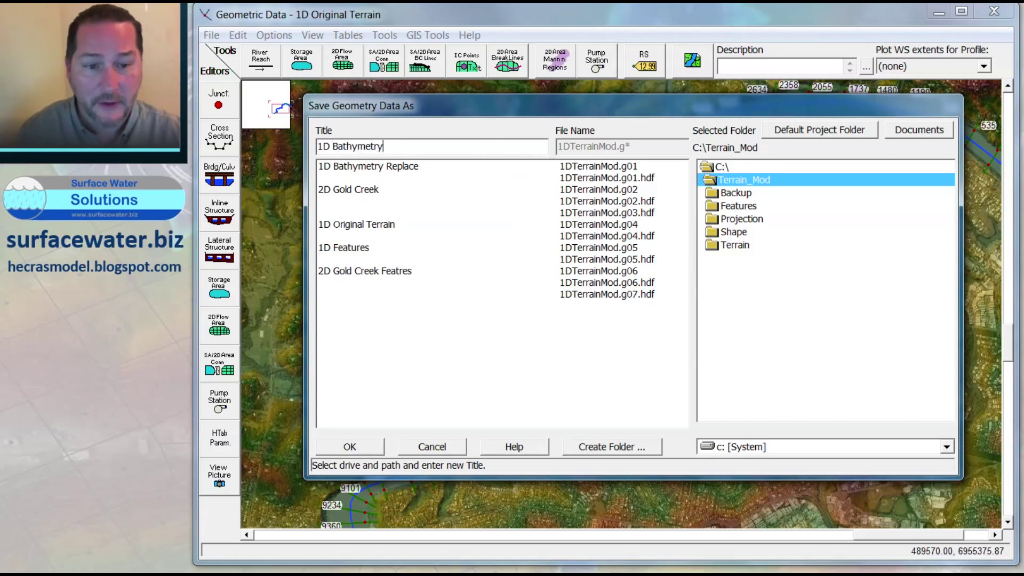
key(Return)
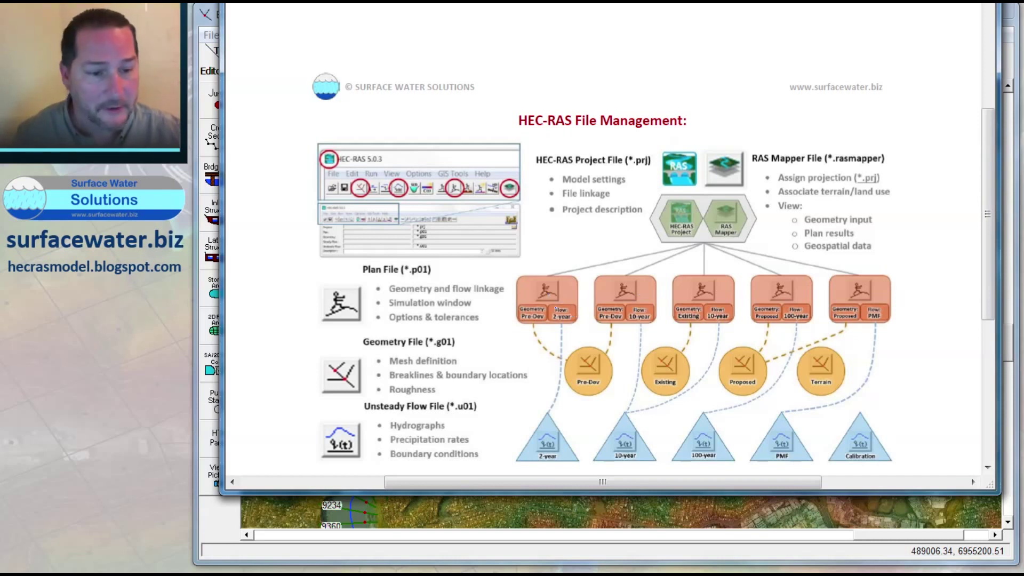
Leave the file-management slide with Alt+Tab to return to the 1D Bathymetry geometry map
click(591, 374)
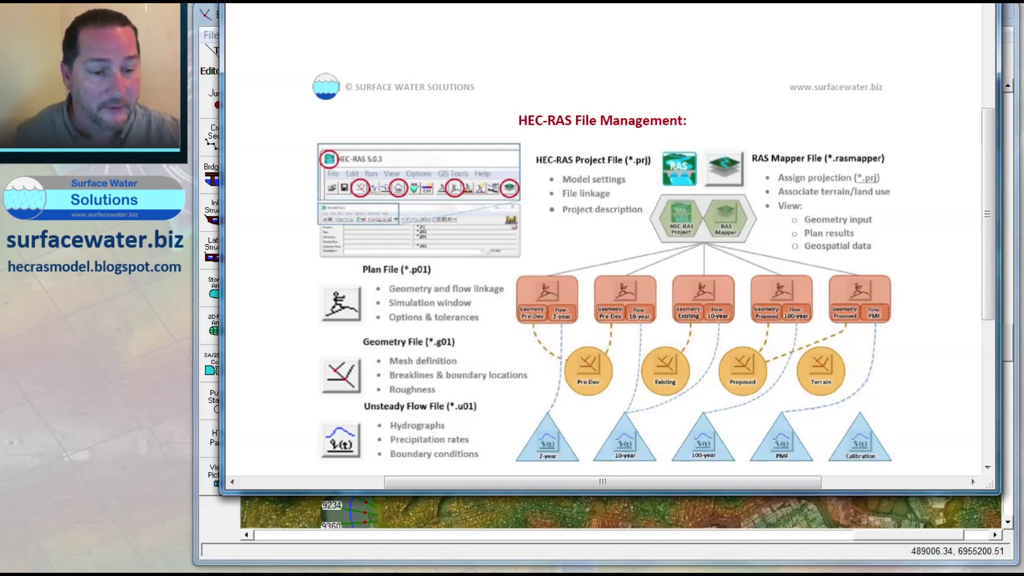
click(544, 446)
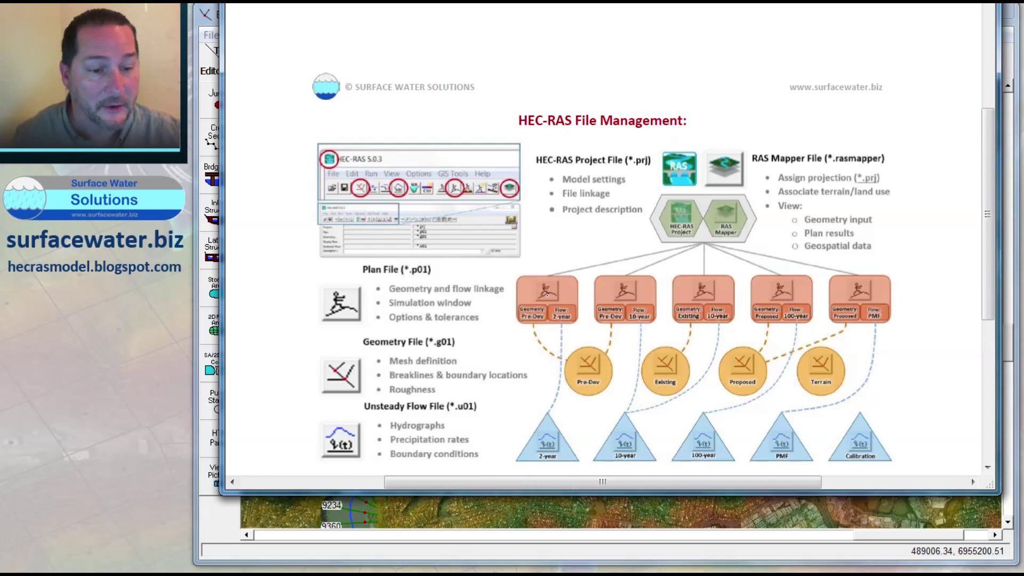
click(547, 295)
click(822, 371)
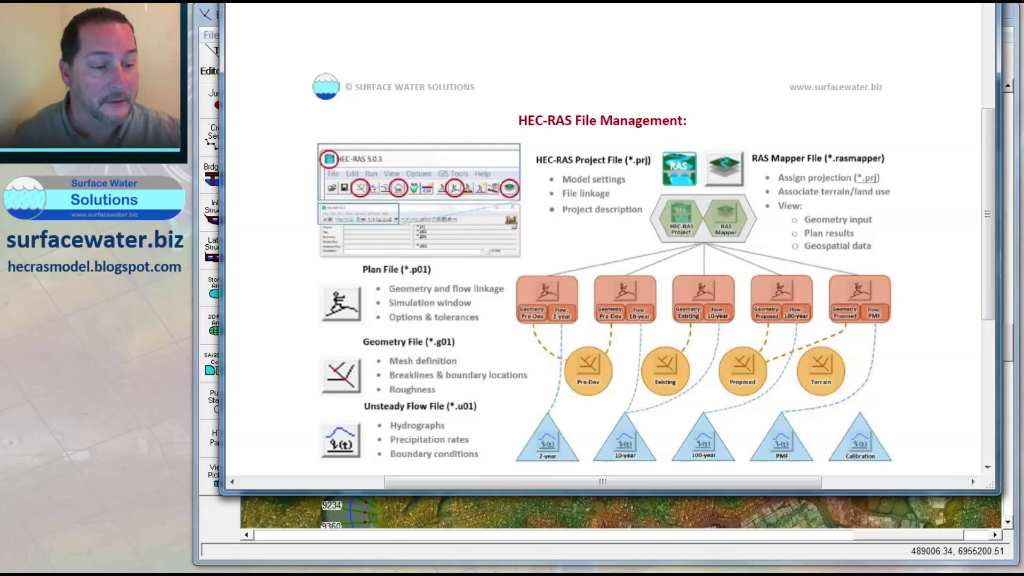
click(819, 368)
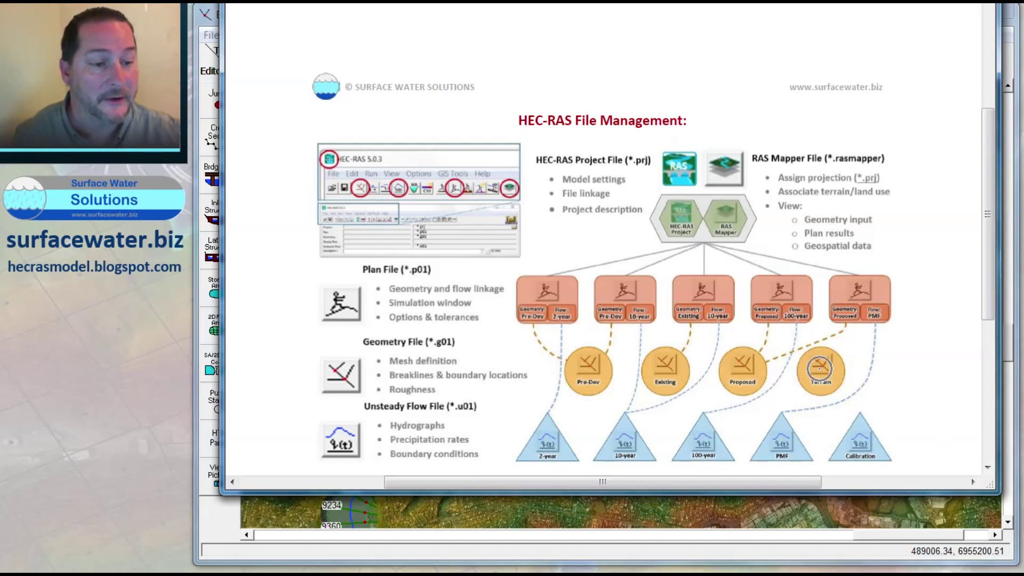
click(723, 166)
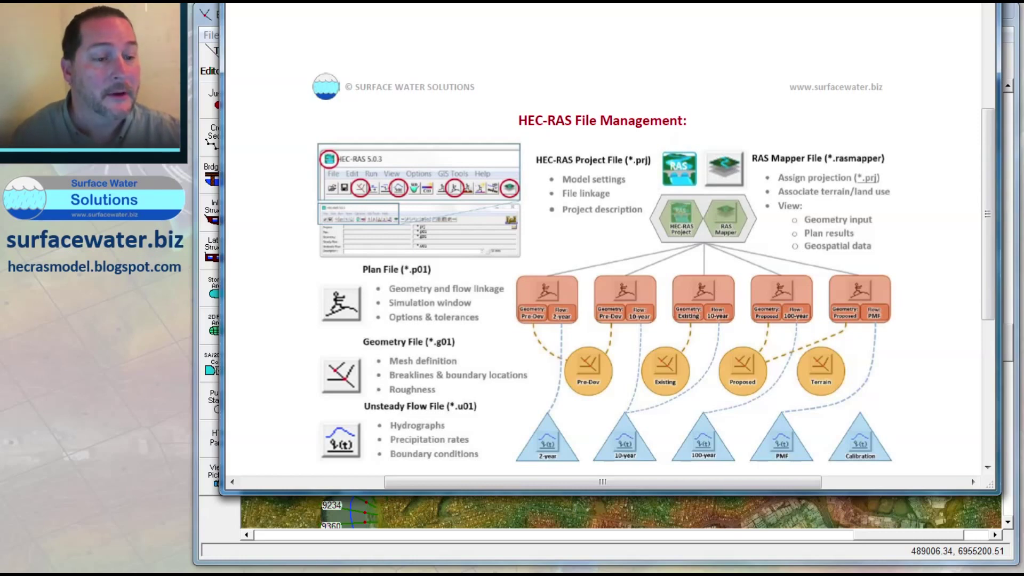
key(alt+Tab)
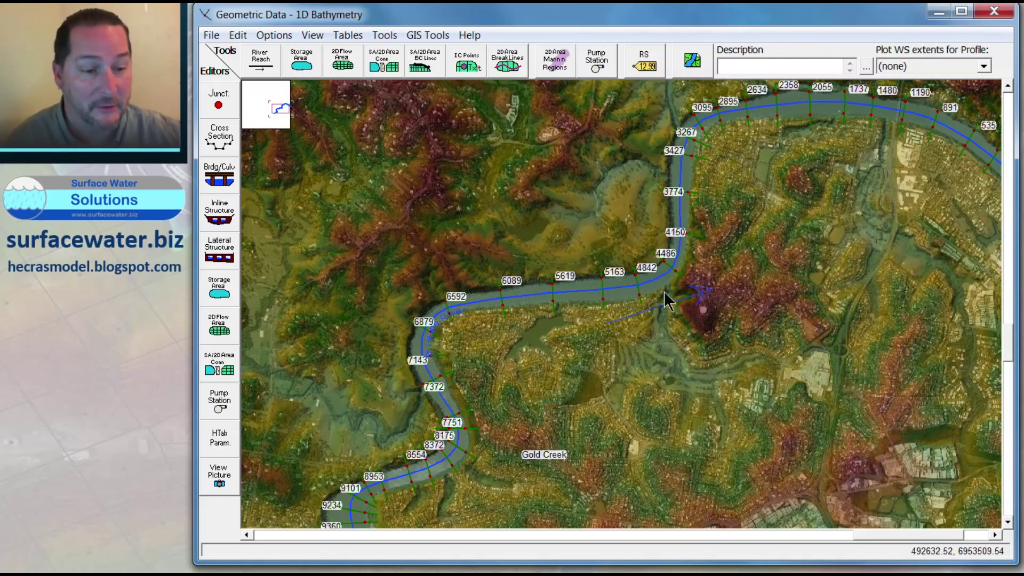
Open cross section 4842 on Gold Creek in the Cross Section Data editor
right_click(638, 290)
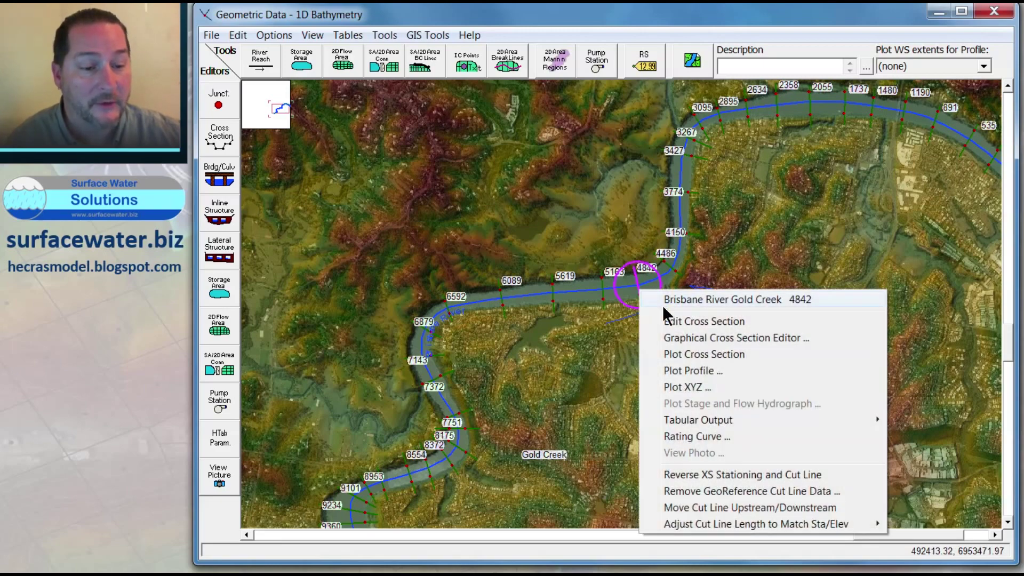
click(677, 320)
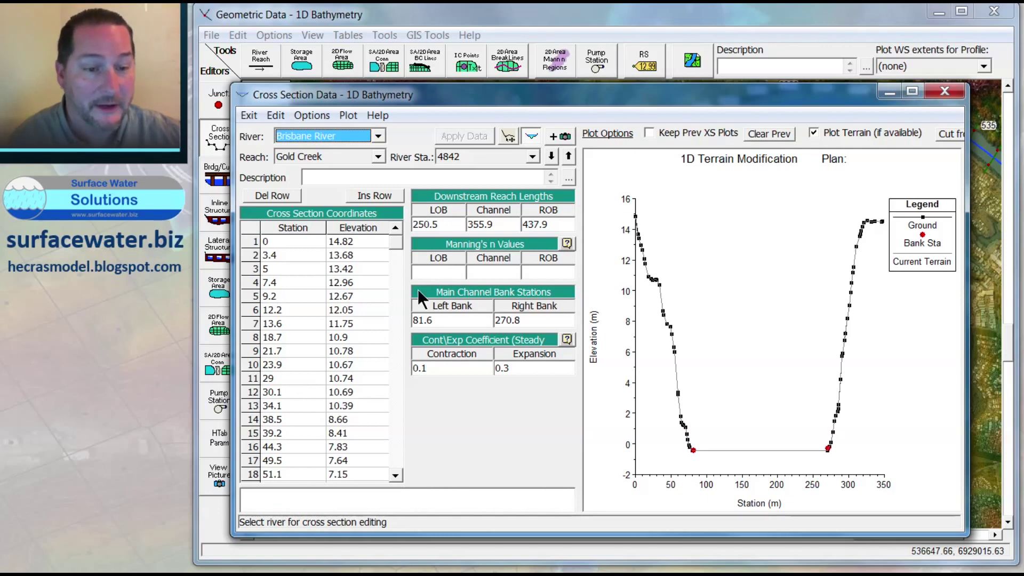
In the Graphic XS Editor, add three bed points near stations 133, 175 and 207
click(507, 137)
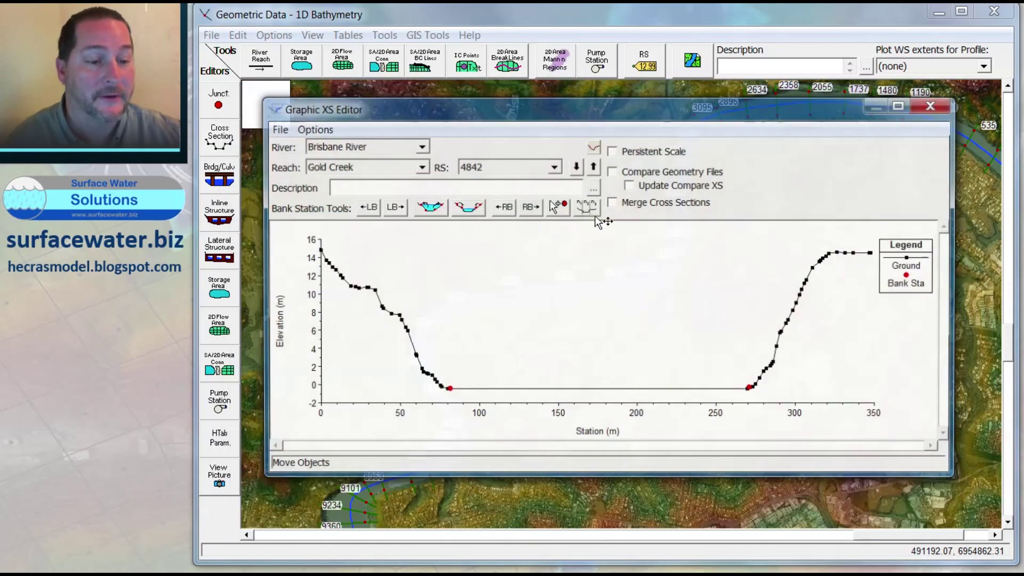
click(312, 129)
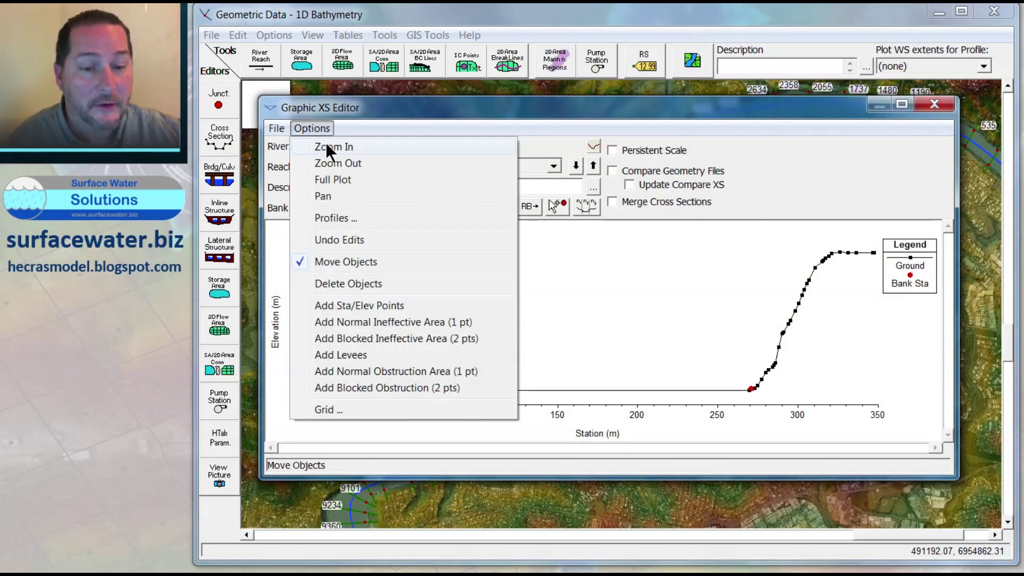
click(343, 305)
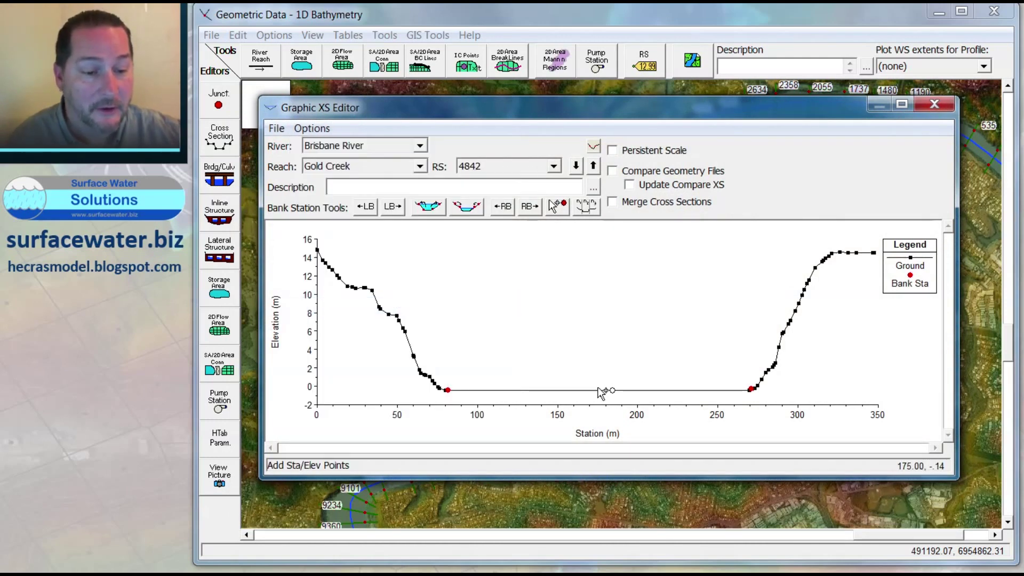
click(599, 392)
click(530, 393)
click(649, 392)
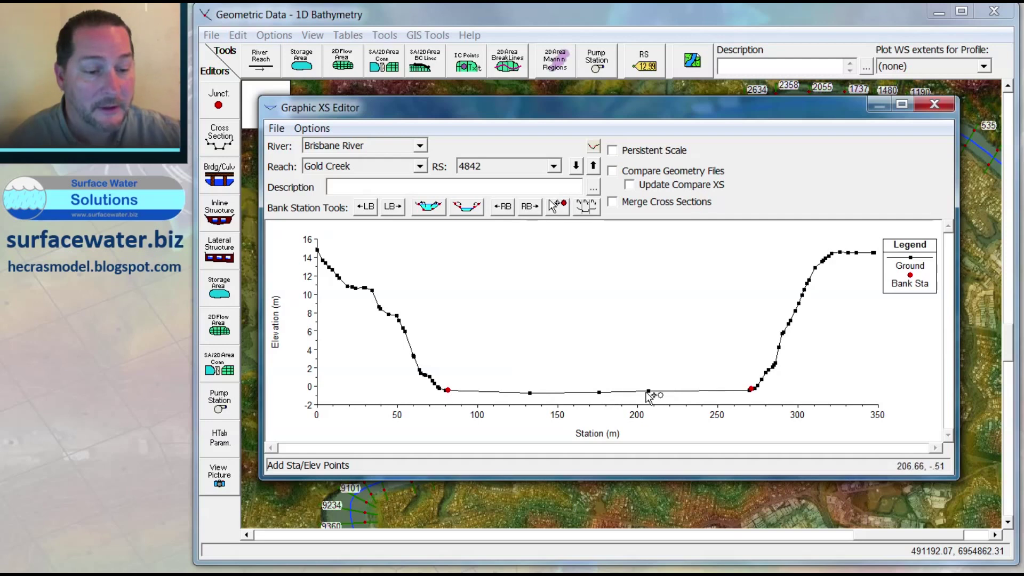
Drag the three bed points down to about -4, -8 and -6 m, forming a channel trough
click(312, 128)
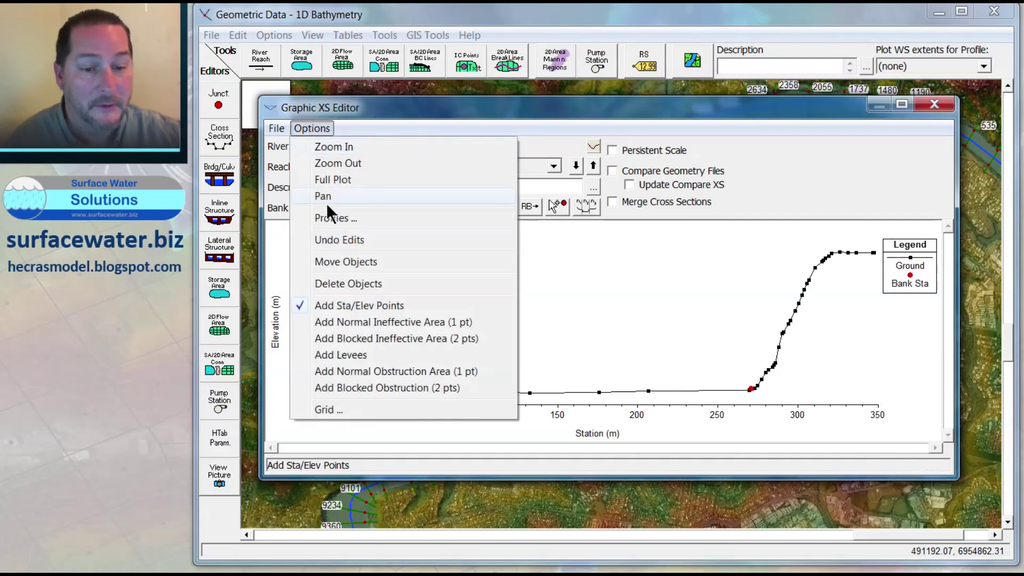
click(338, 259)
drag(529, 396, 513, 425)
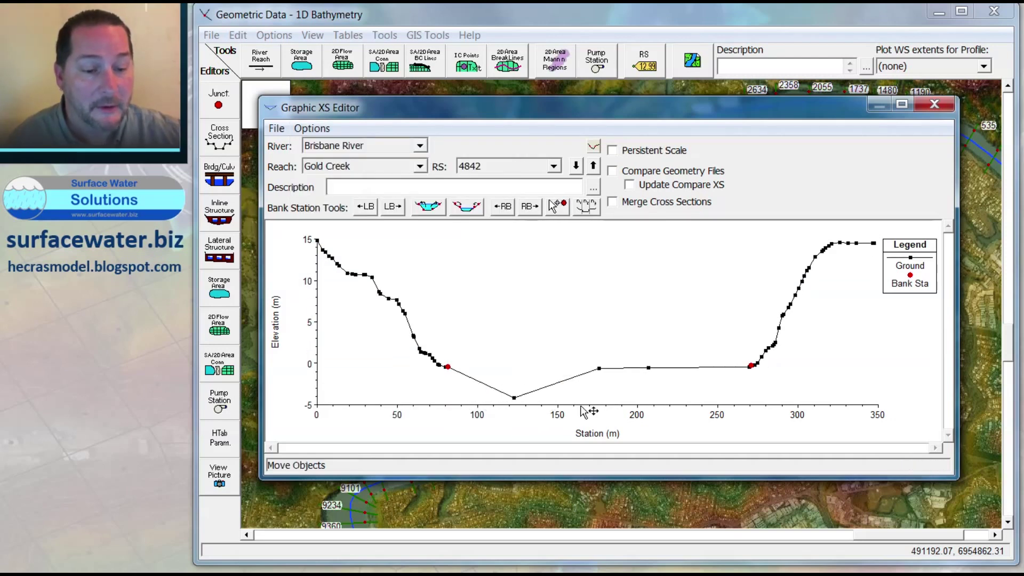
drag(600, 369, 605, 427)
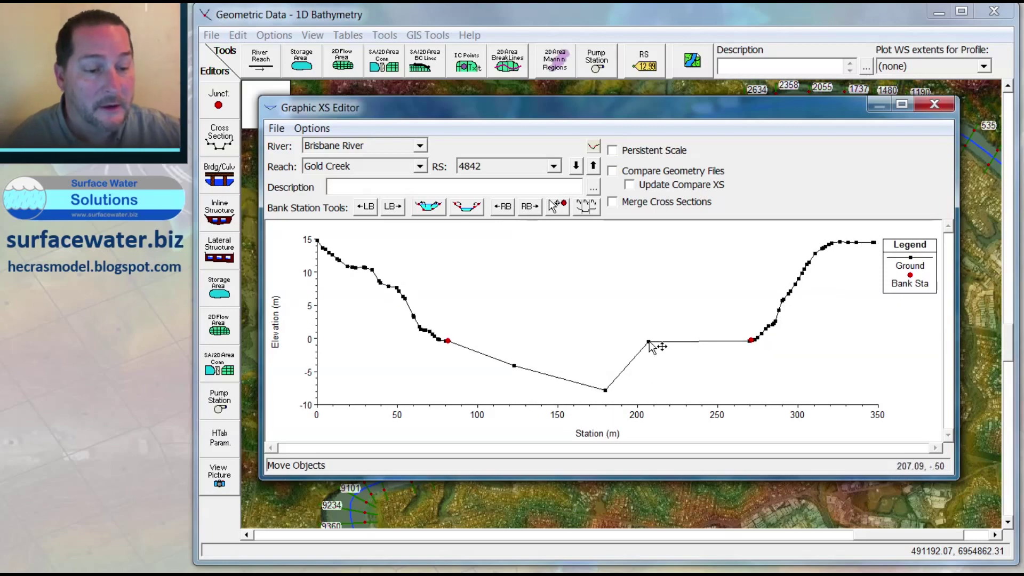
drag(648, 342, 698, 380)
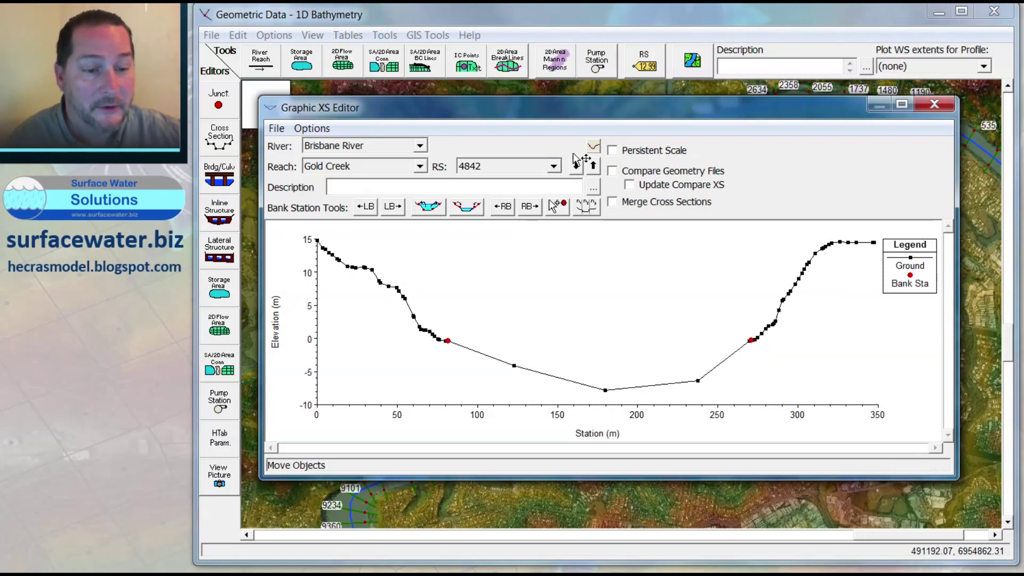
click(595, 149)
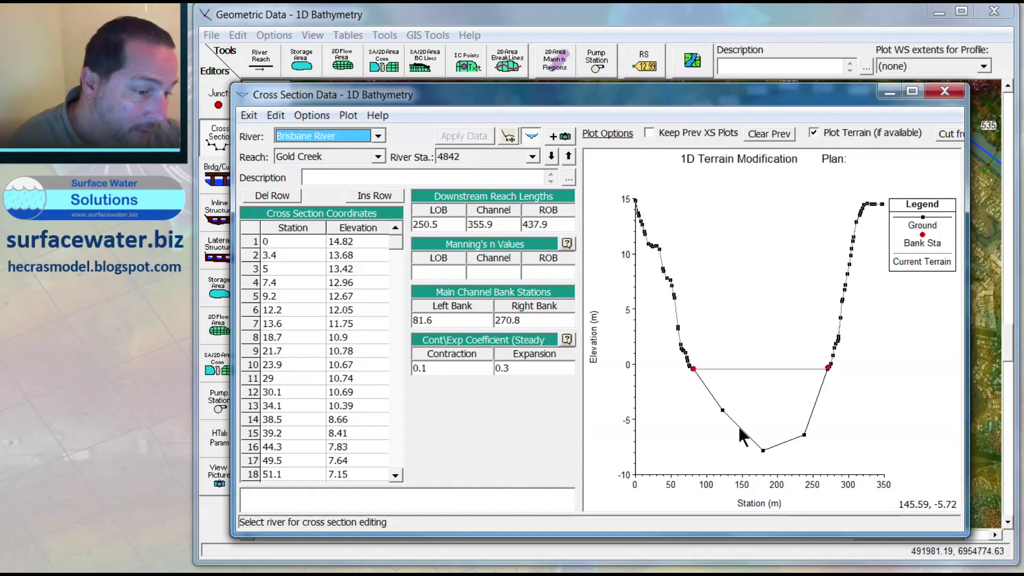
Insert row 35 at station 145, elevation -5.5, apply the data, and close the window
drag(389, 245, 397, 256)
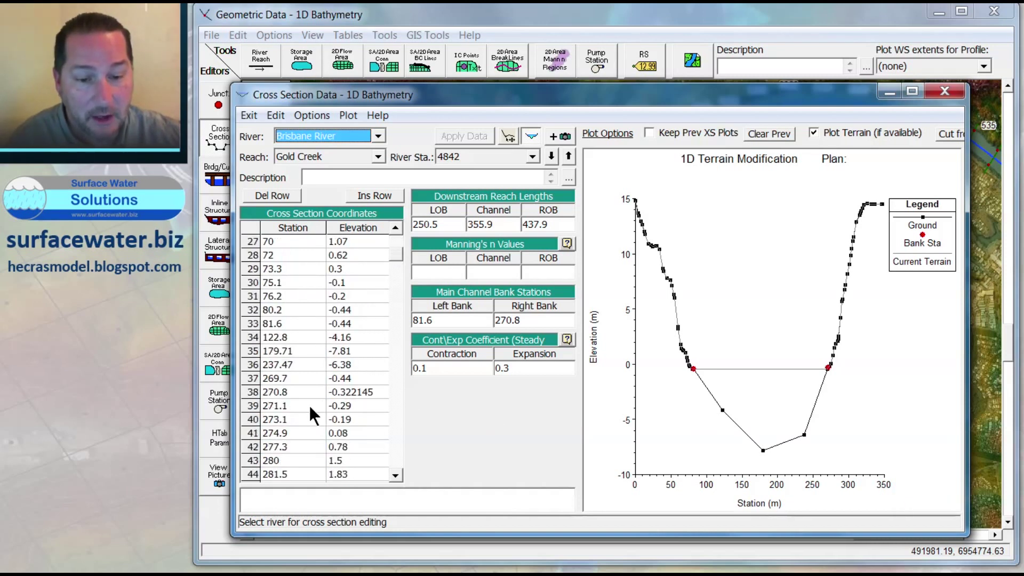
click(283, 351)
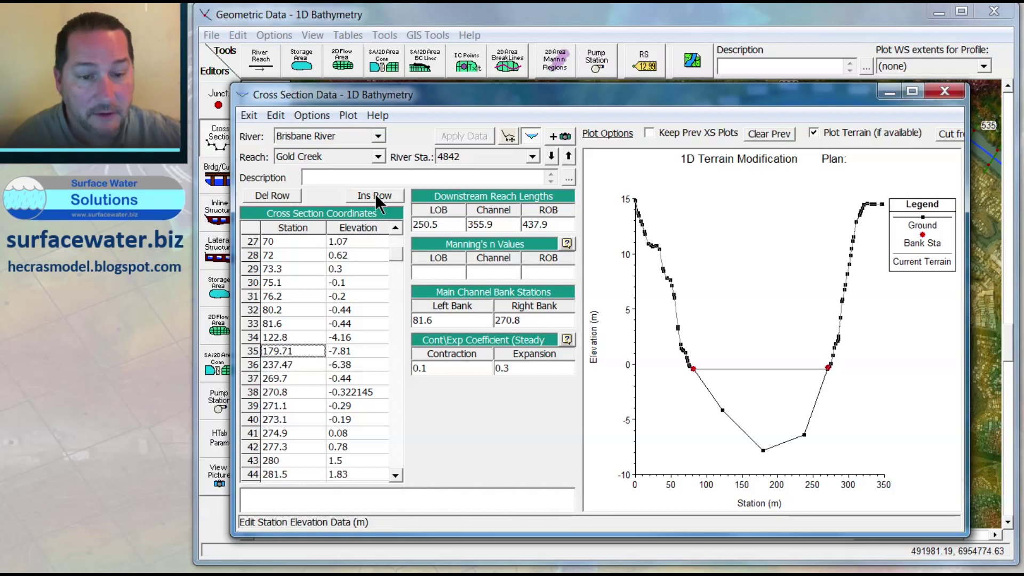
click(375, 194)
click(275, 347)
text(145)
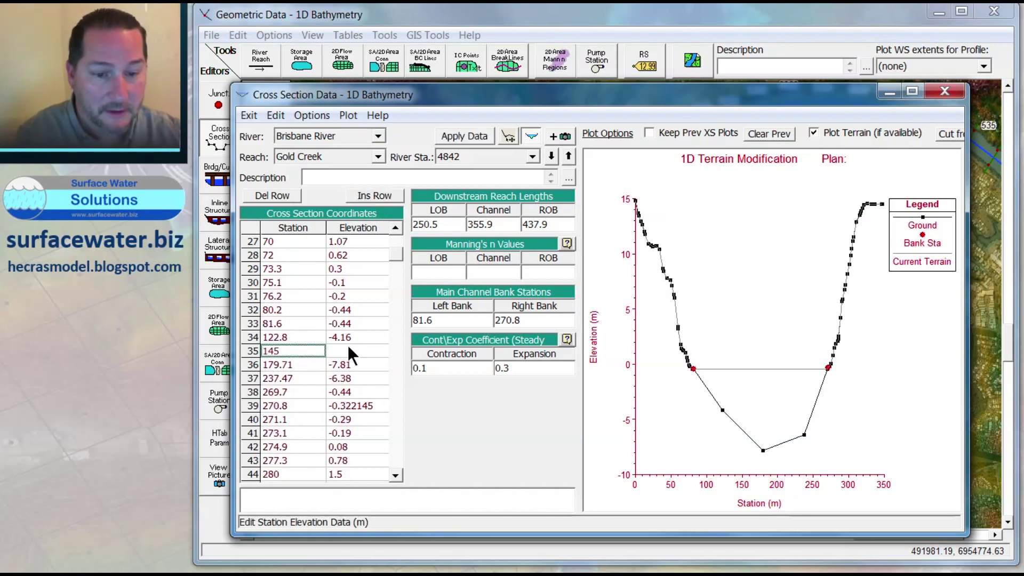
click(353, 351)
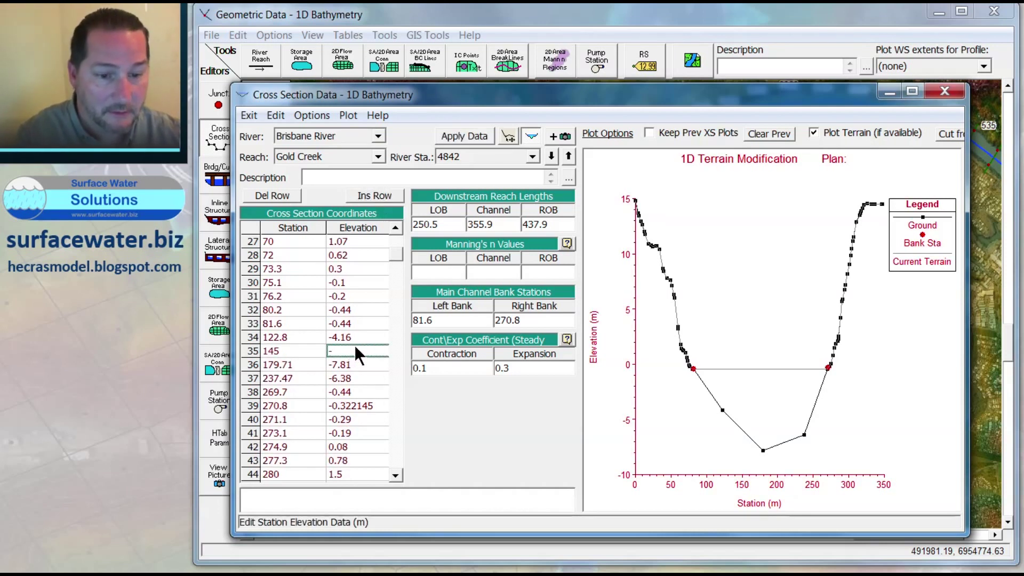
text(-5.5)
click(470, 133)
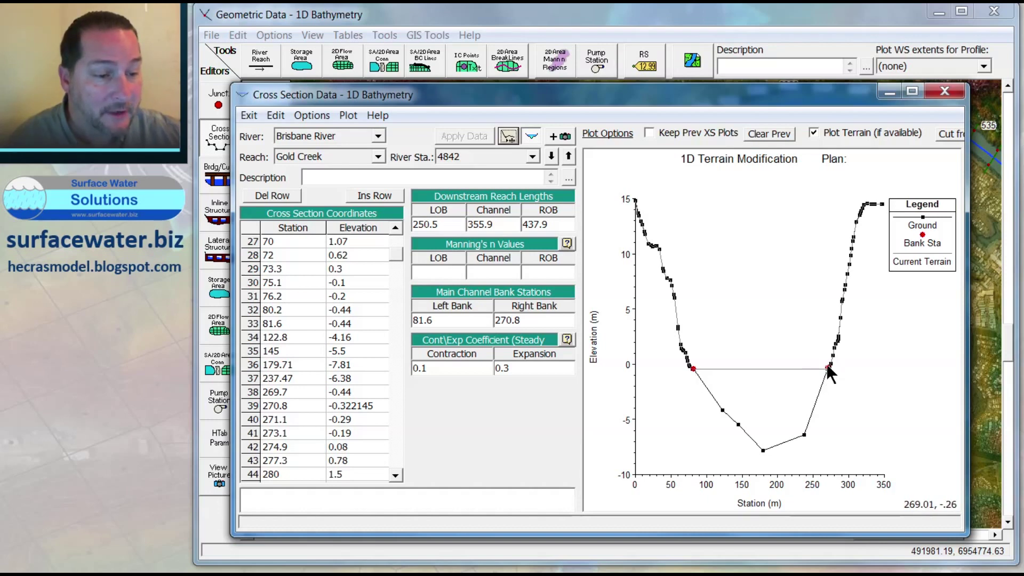
click(944, 92)
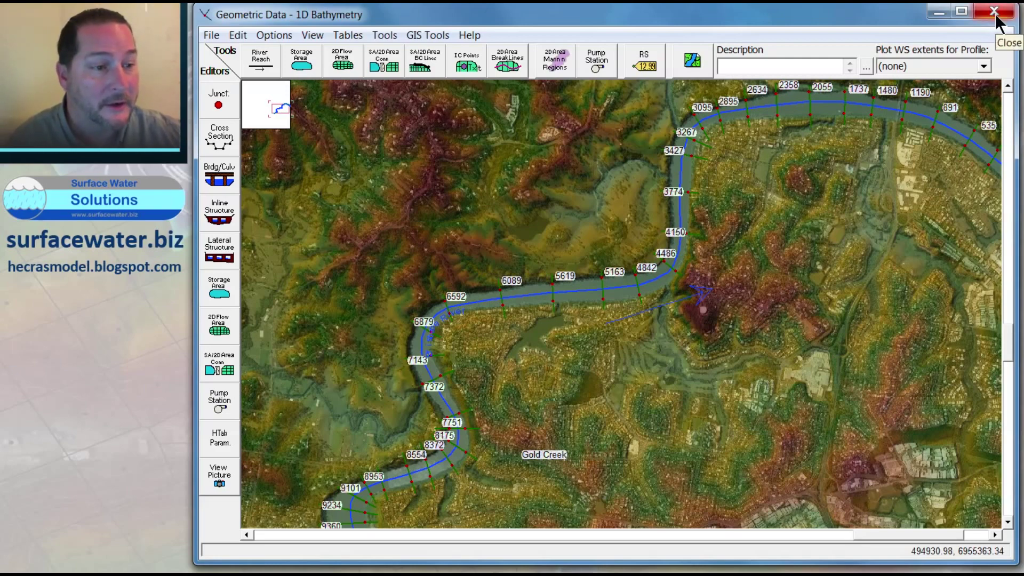
click(939, 13)
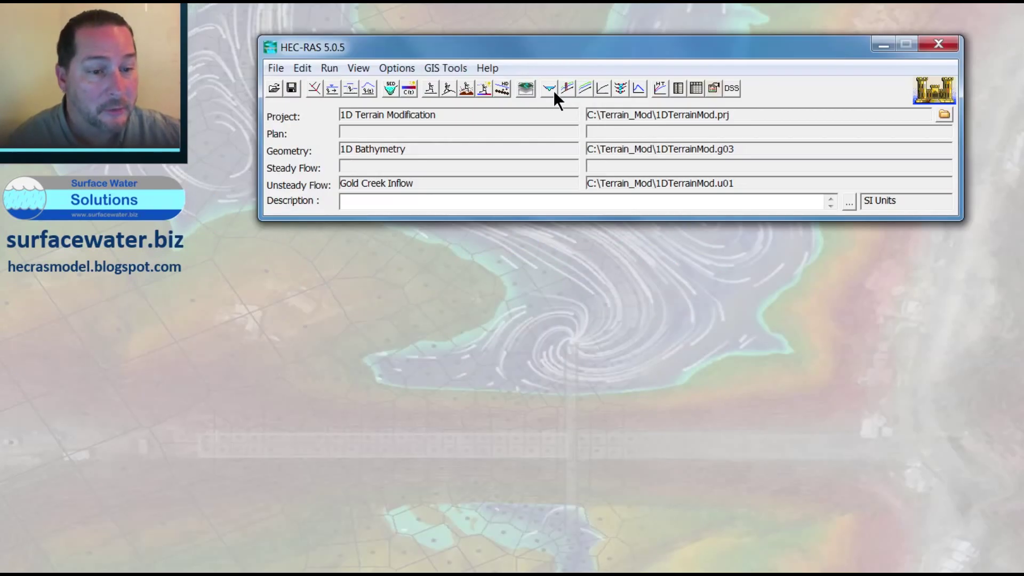
click(565, 88)
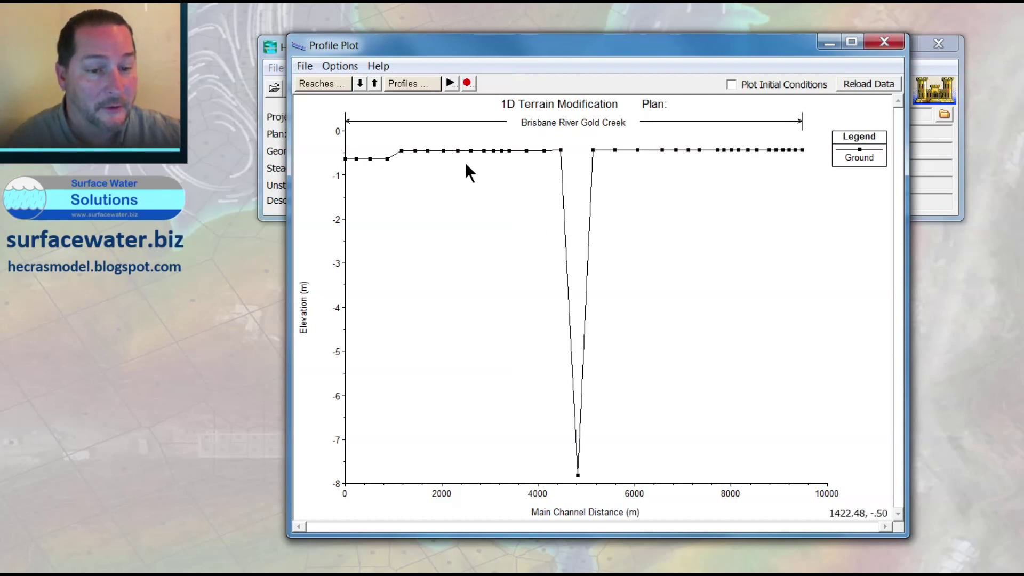
click(885, 45)
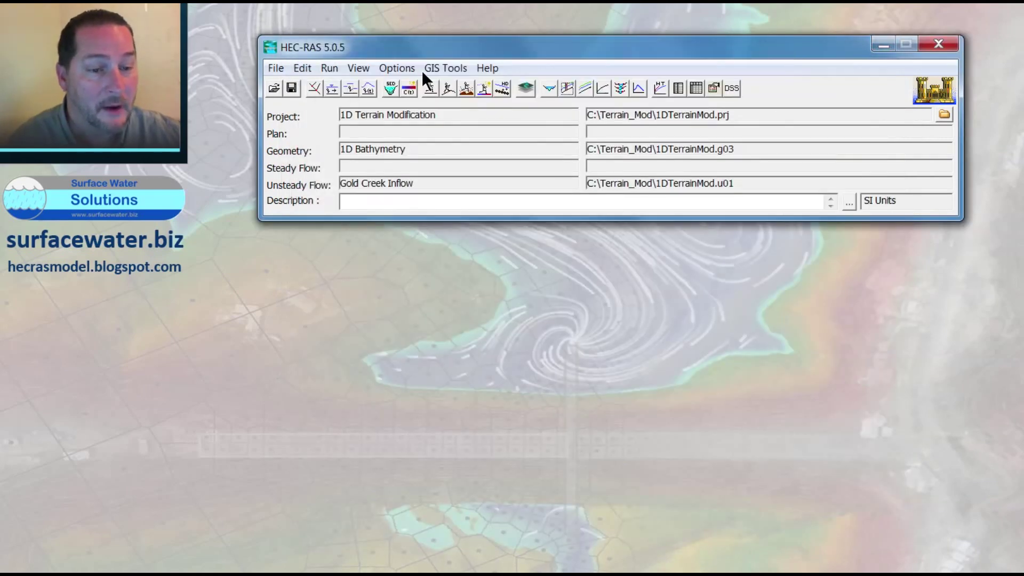
click(310, 90)
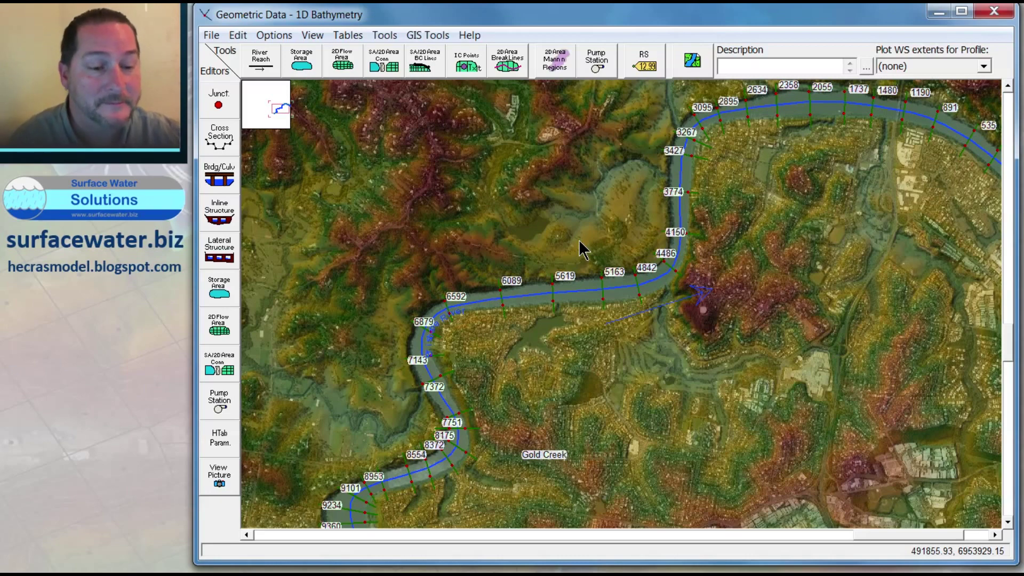
scroll(581, 248, down, 1)
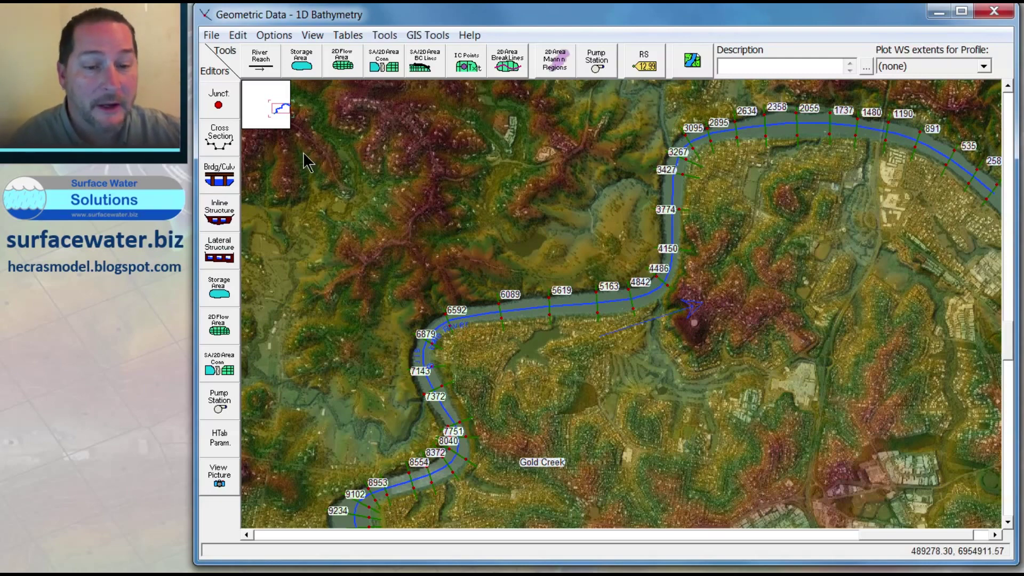
click(223, 137)
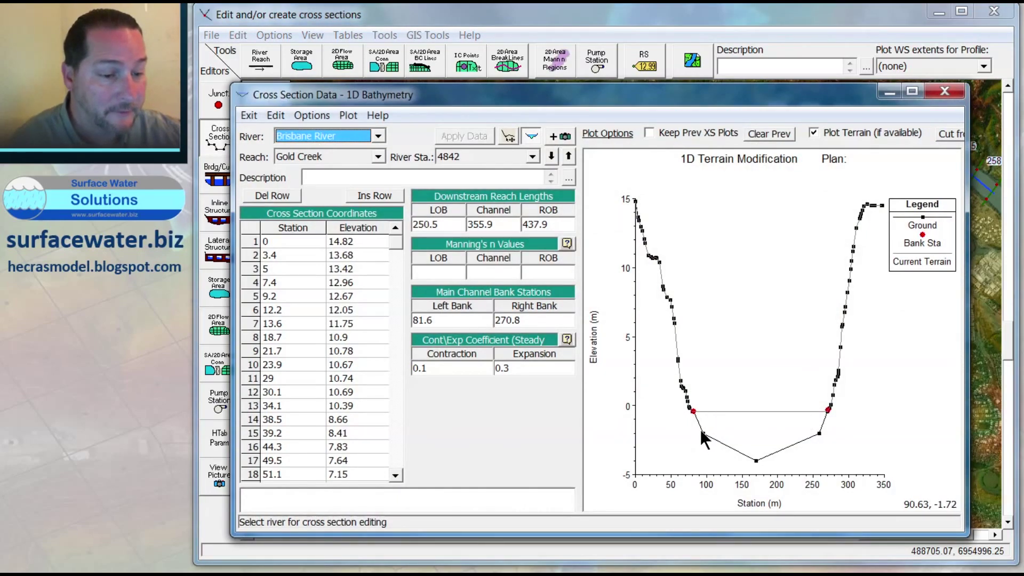
click(551, 156)
click(551, 156)
click(551, 157)
click(552, 156)
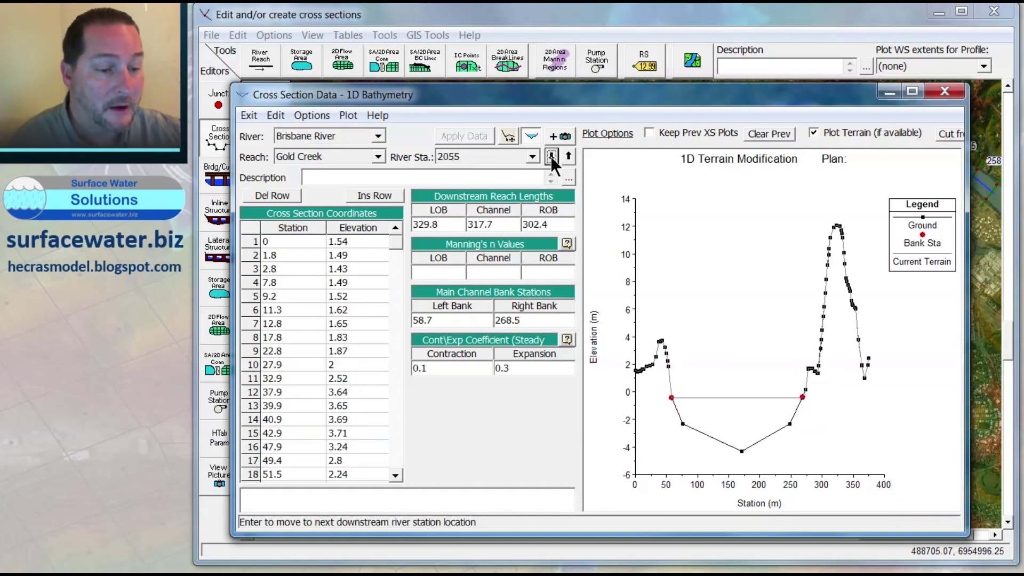
click(551, 156)
click(551, 156)
click(551, 156)
click(552, 157)
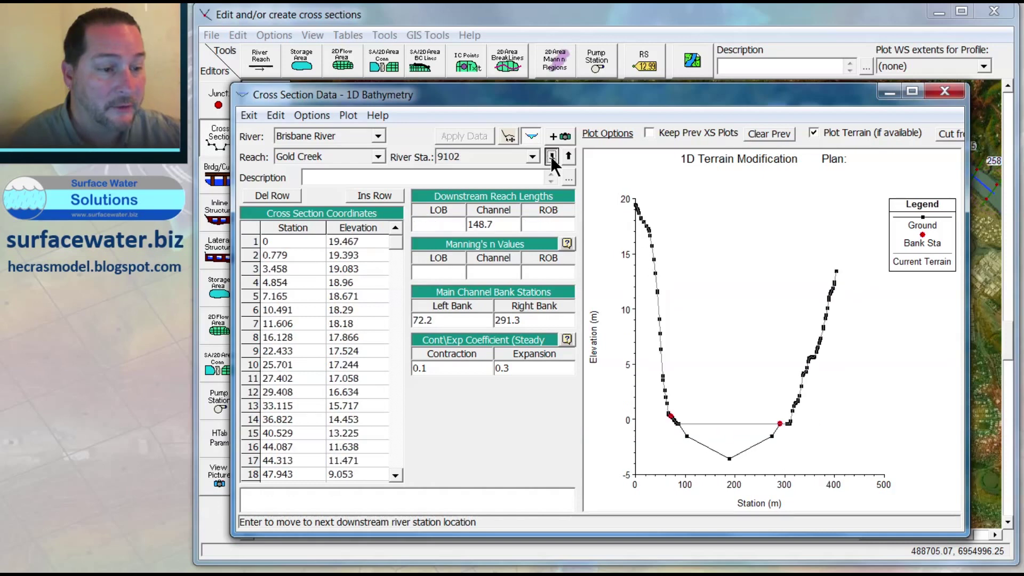
click(552, 156)
drag(578, 130, 583, 241)
click(553, 269)
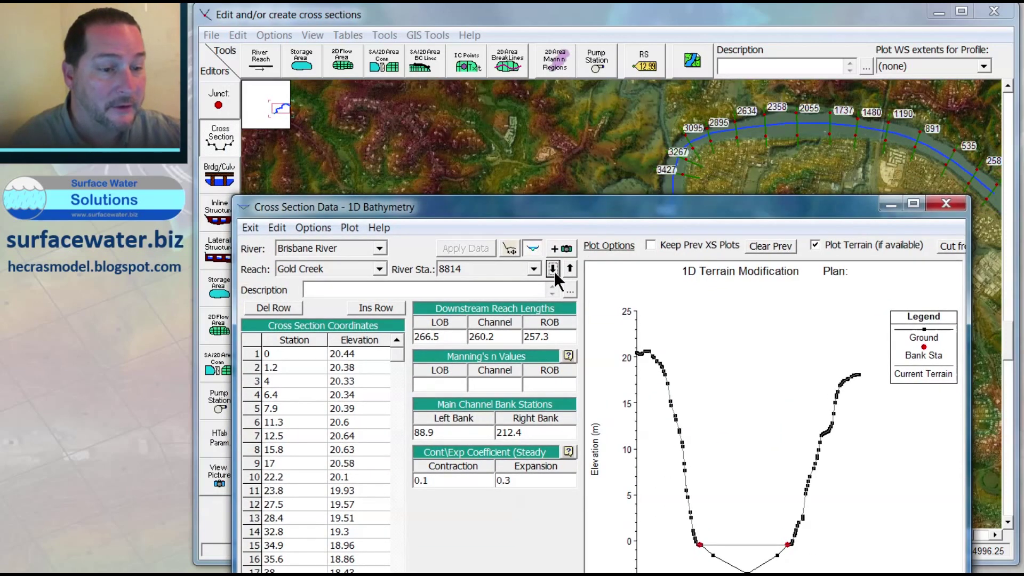
click(553, 269)
click(553, 269)
click(553, 269)
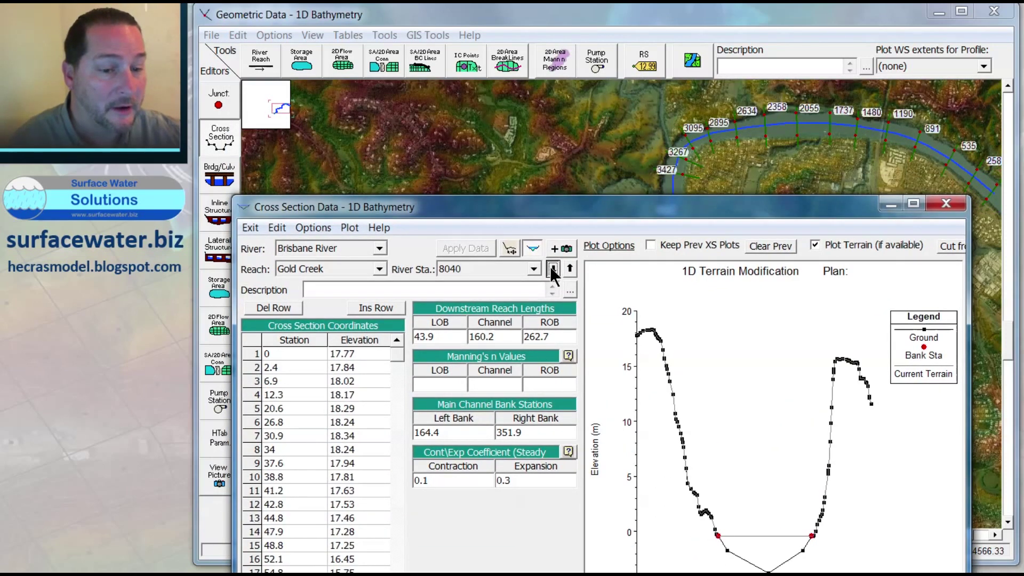
click(553, 269)
click(553, 269)
click(553, 268)
click(553, 268)
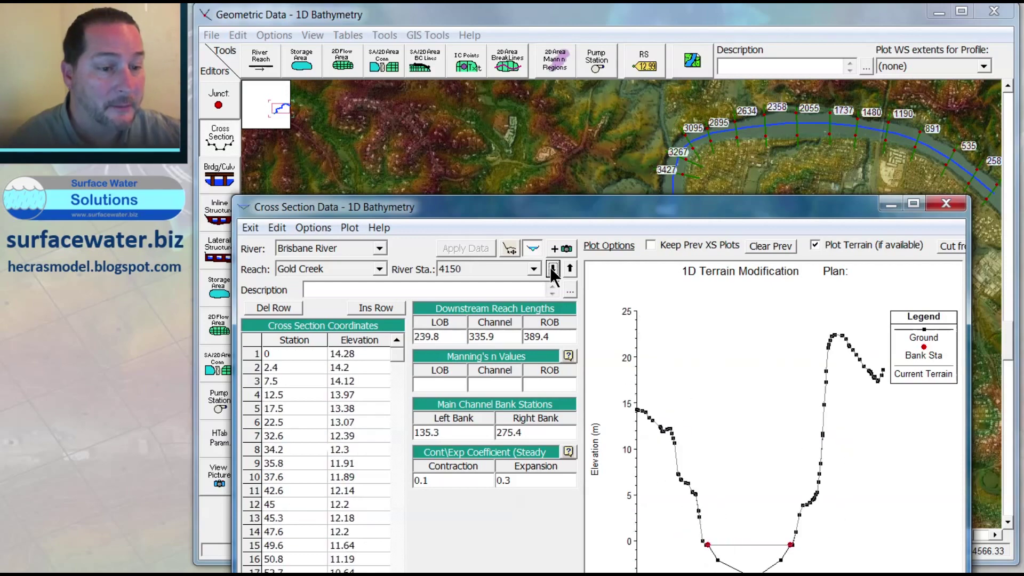
click(553, 269)
click(553, 269)
click(553, 269)
click(553, 269)
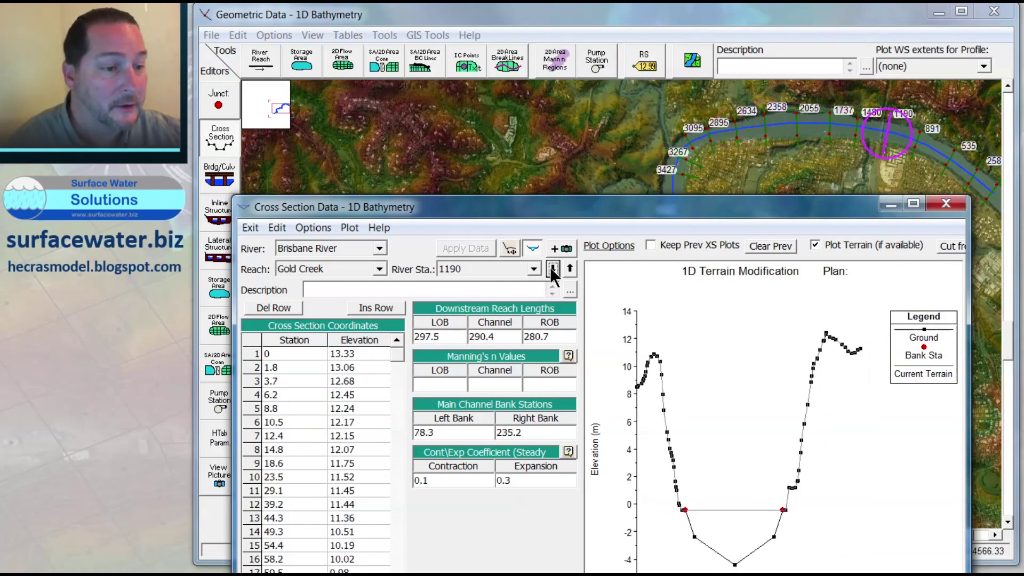
click(553, 269)
click(553, 269)
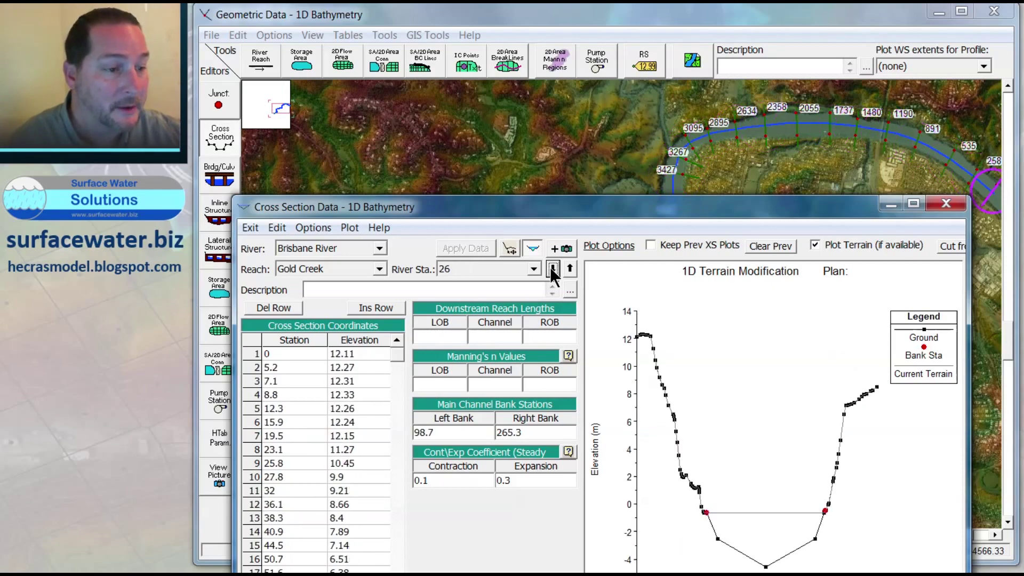
click(944, 204)
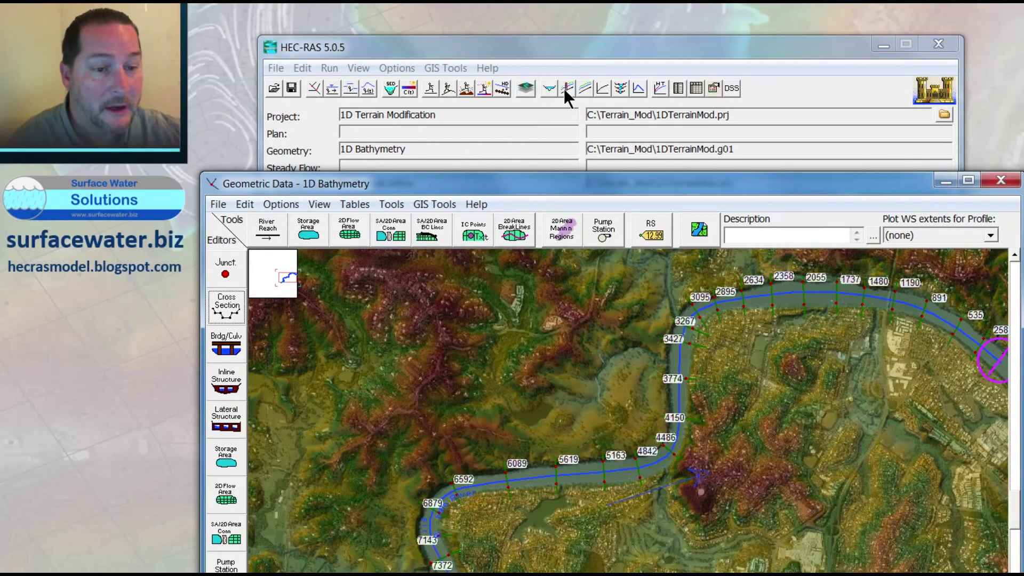
Check the channel bed in the Profile Plot, then save the 1D Bathymetry geometry data
click(567, 88)
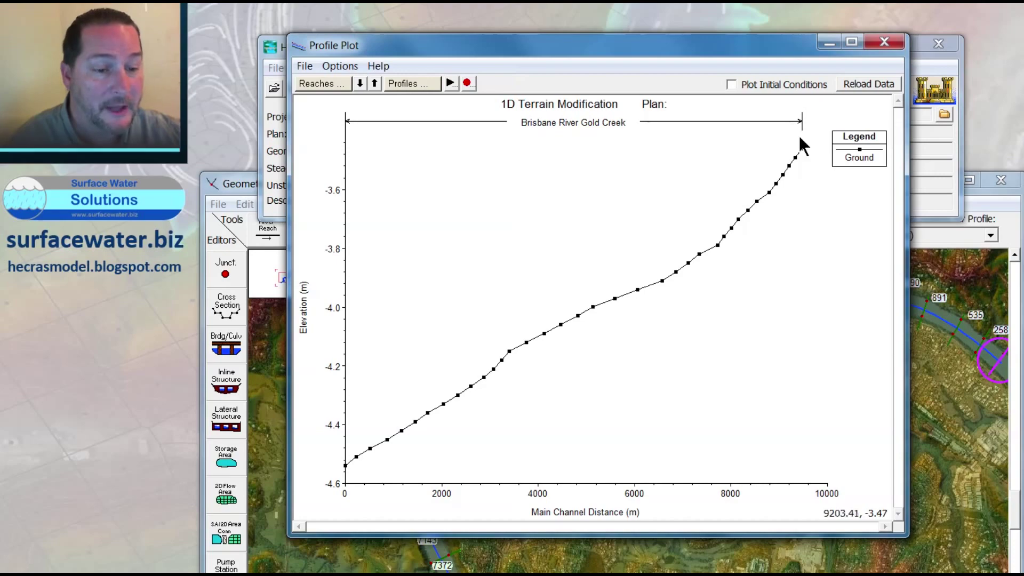
click(883, 45)
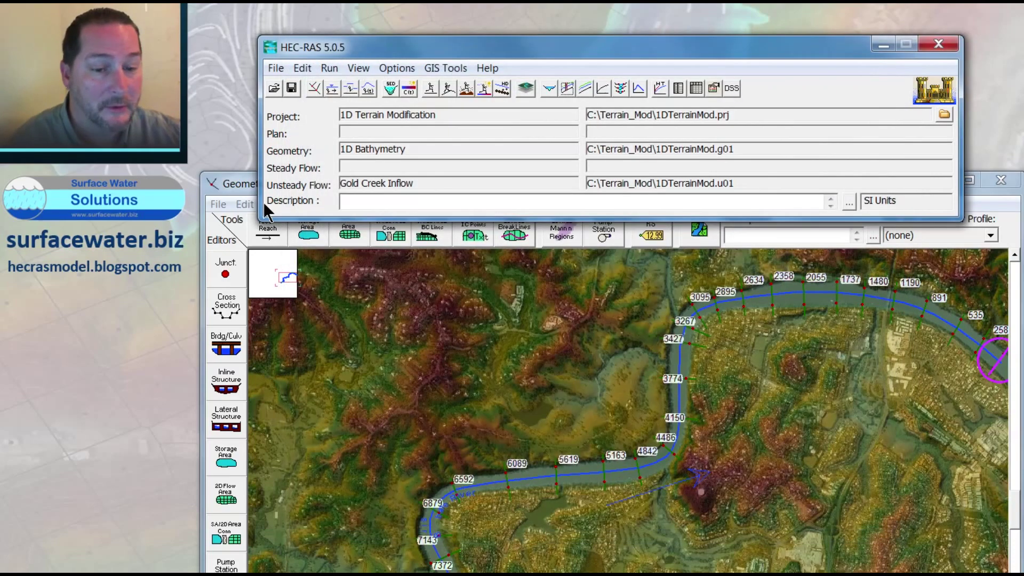
drag(248, 181, 244, 25)
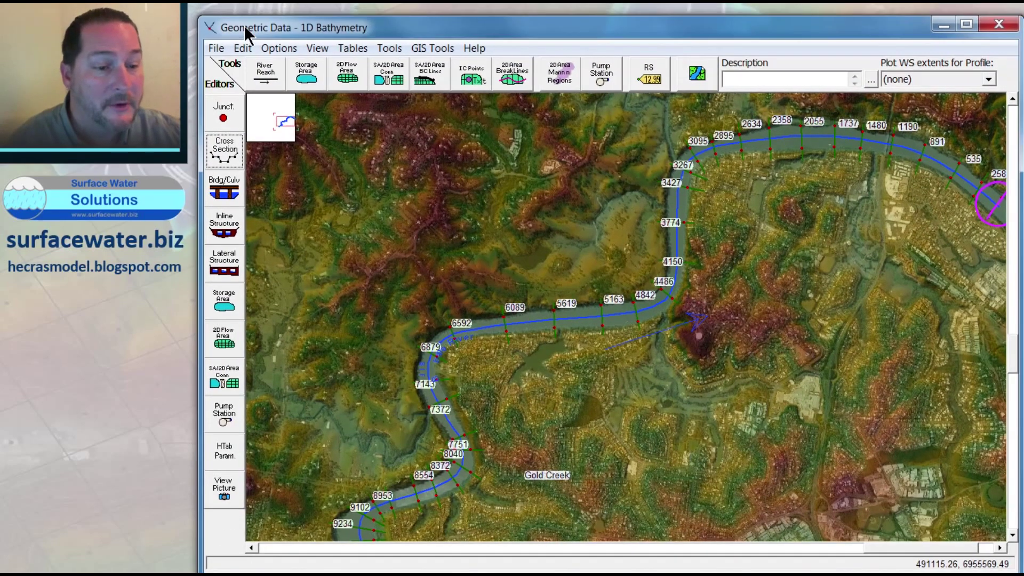
click(219, 47)
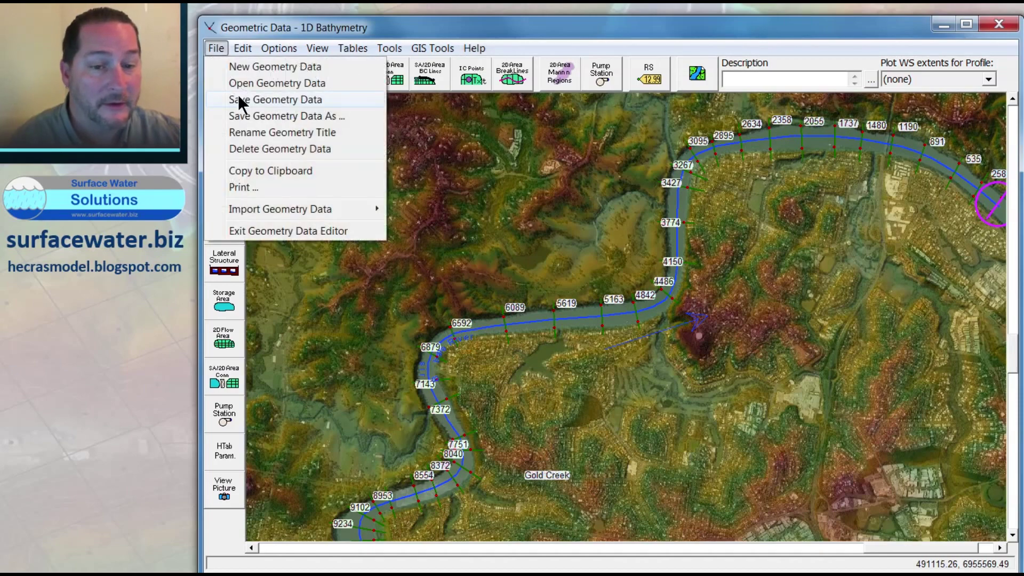
click(238, 100)
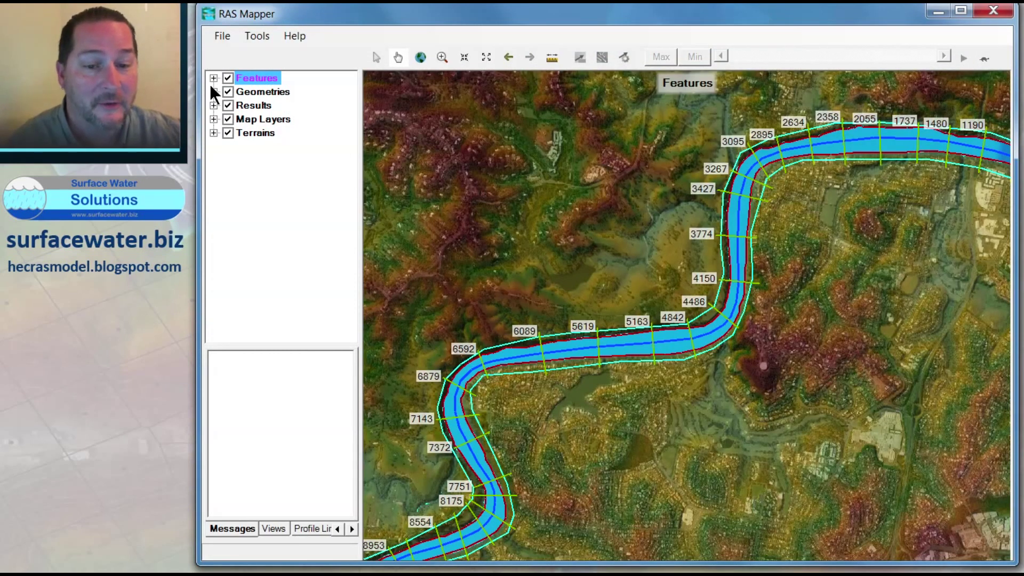
Export the 1D Bathymetry geometry as a channel-only terrain GeoTIFF from its cross sections
click(213, 91)
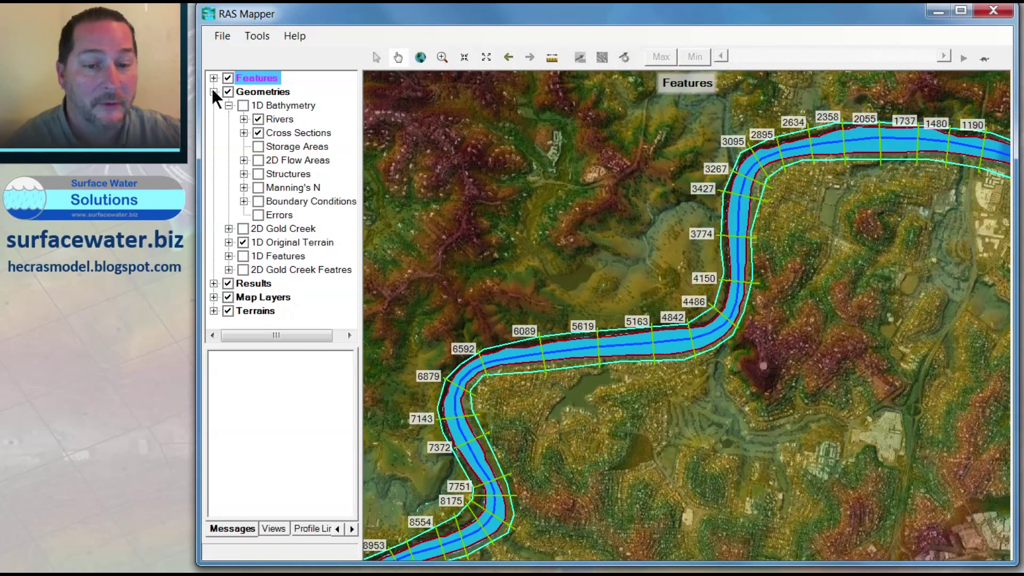
right_click(278, 107)
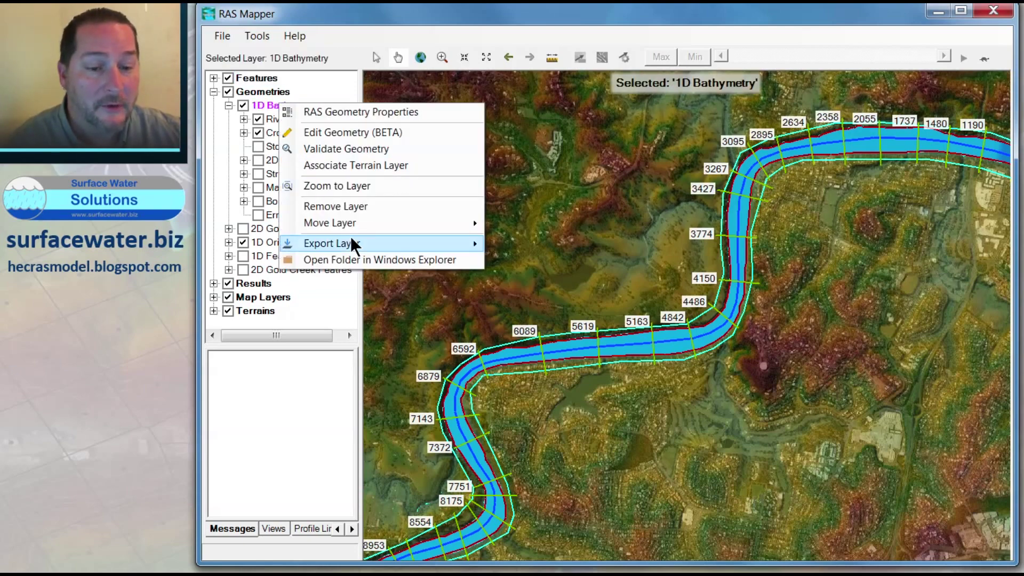
mouse_move(354, 244)
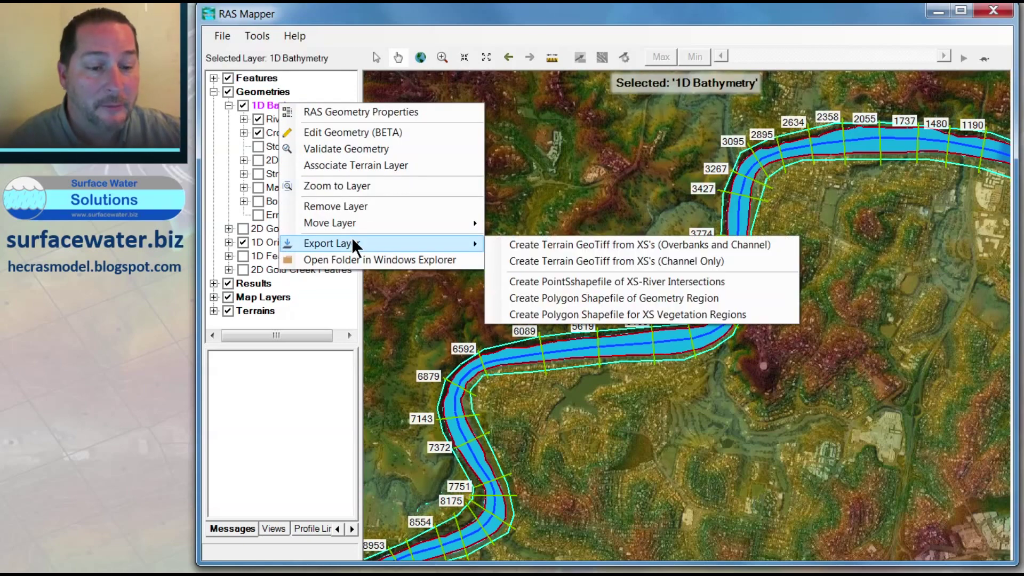
click(677, 261)
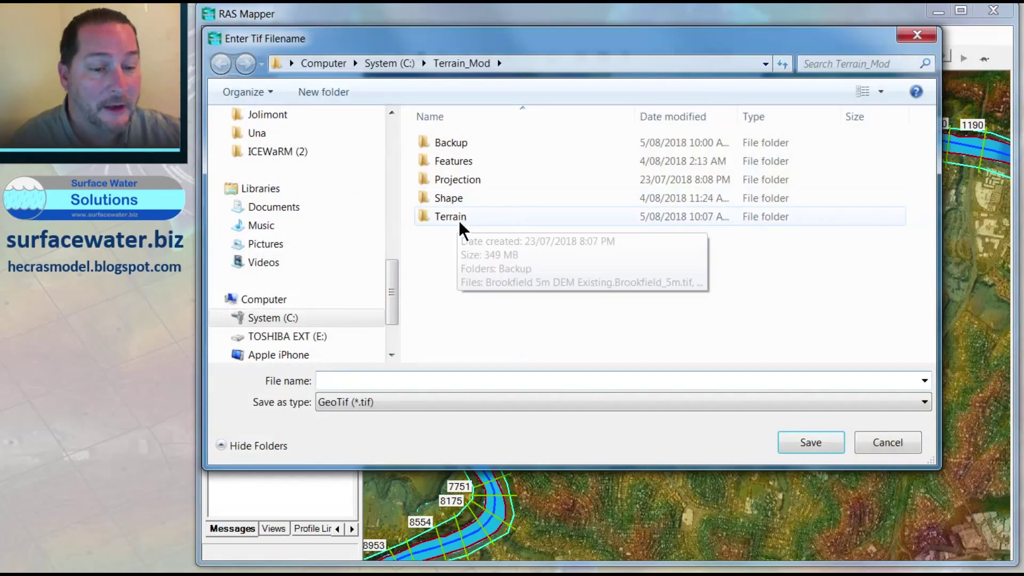
Save the channel terrain in the Terrain folder as Bathymetry.tif with 1 m cells
double_click(451, 216)
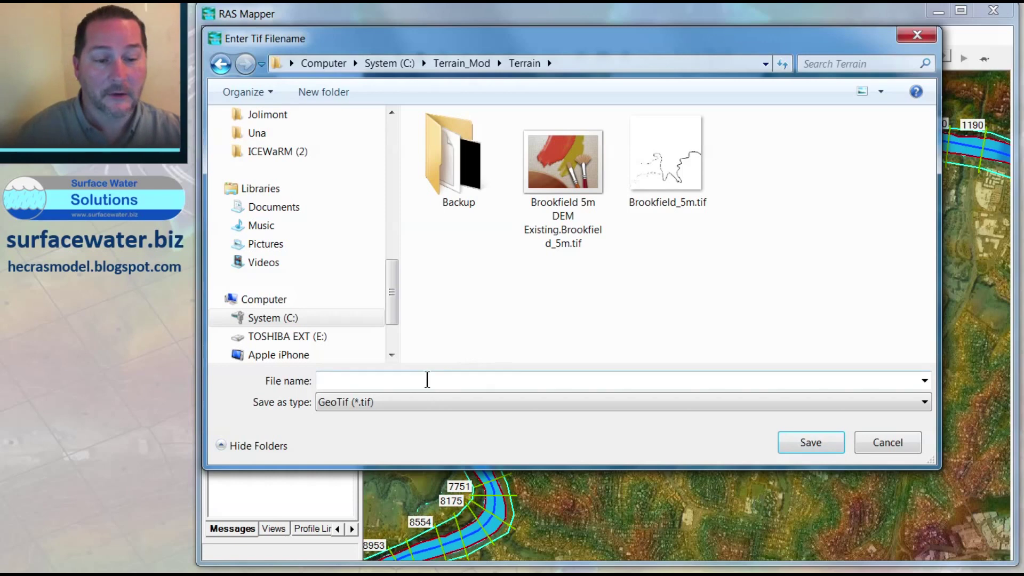
text(Bathyemtry)
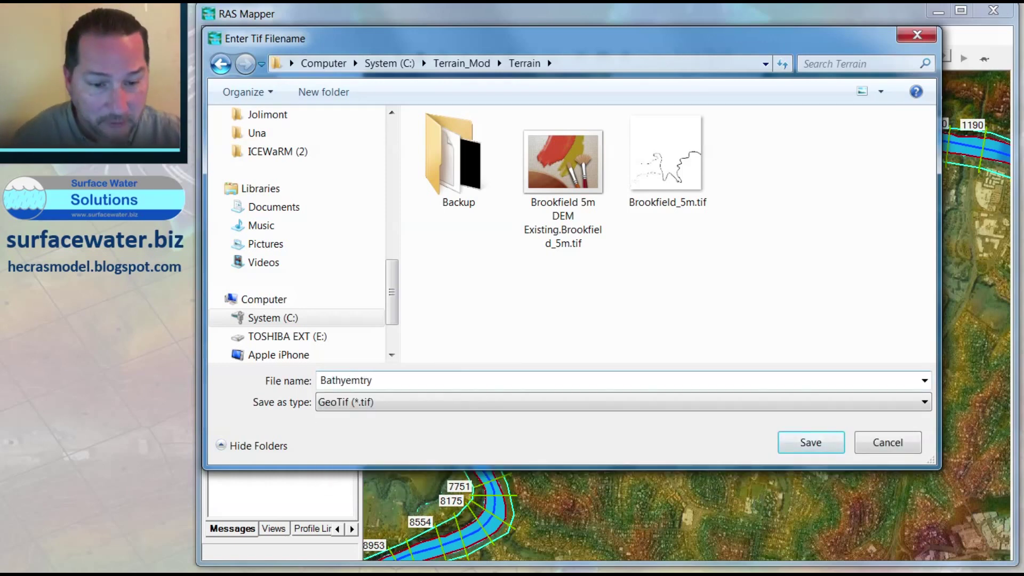
key(Delete)
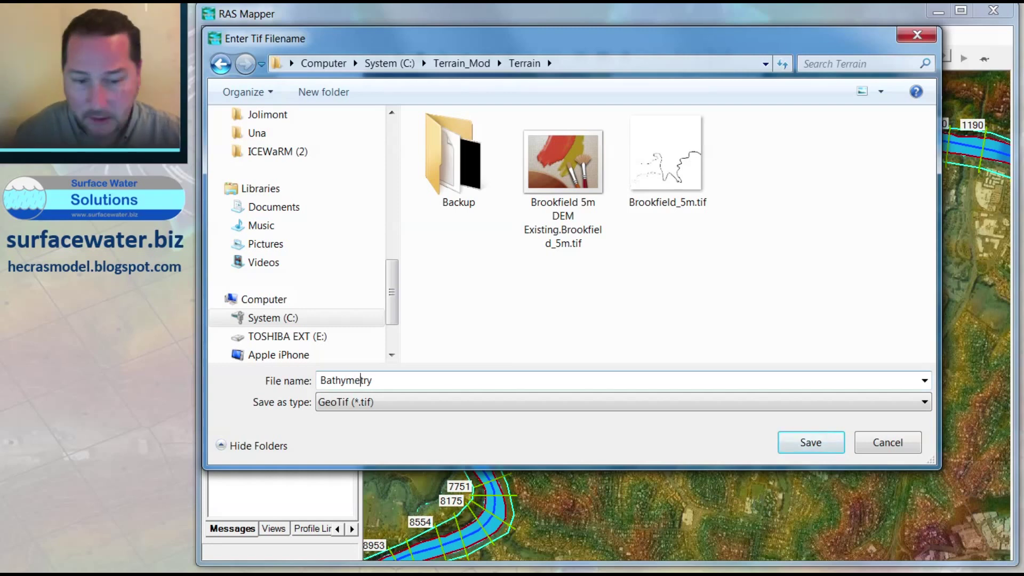
key(Return)
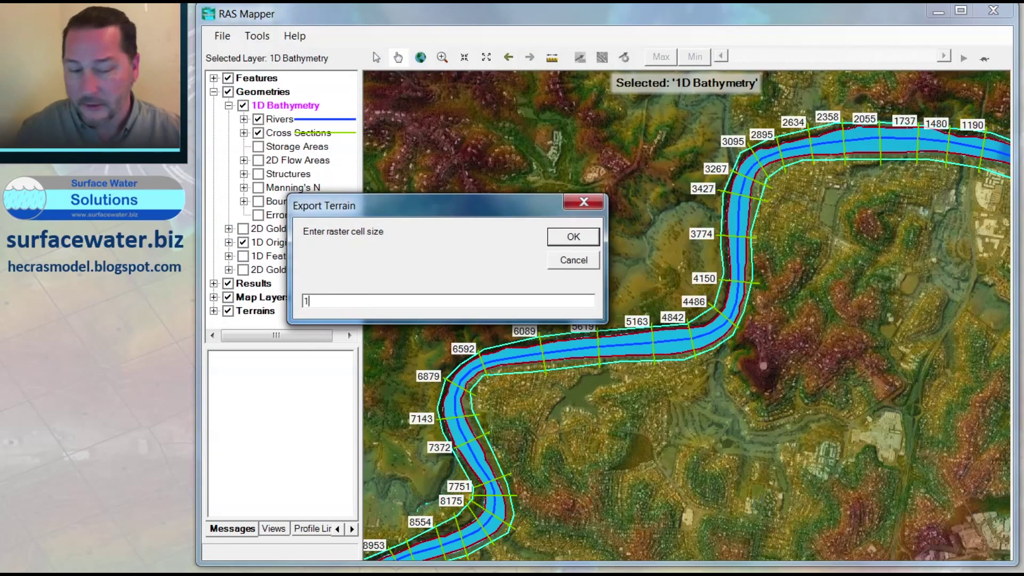
click(573, 236)
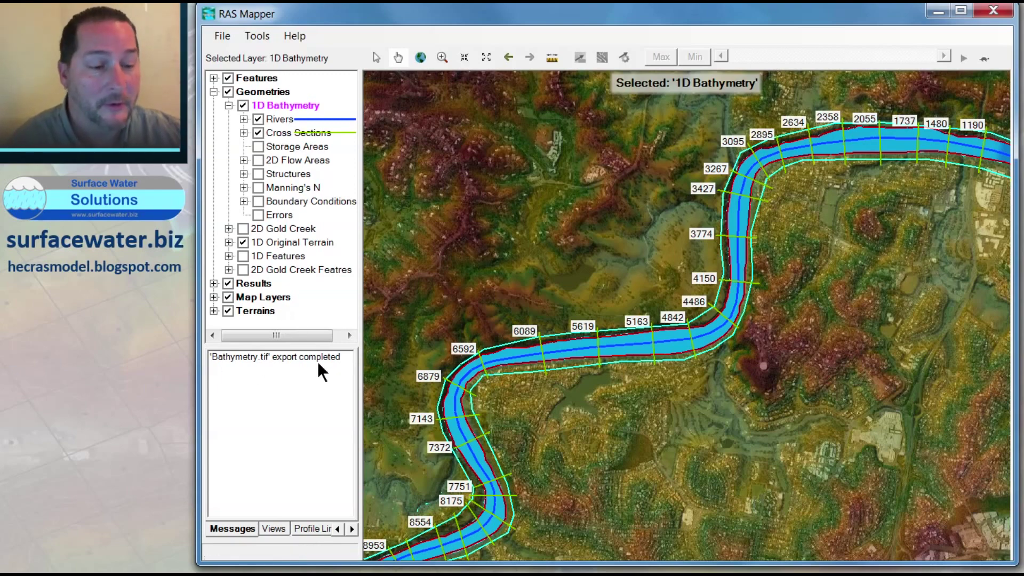
right_click(264, 311)
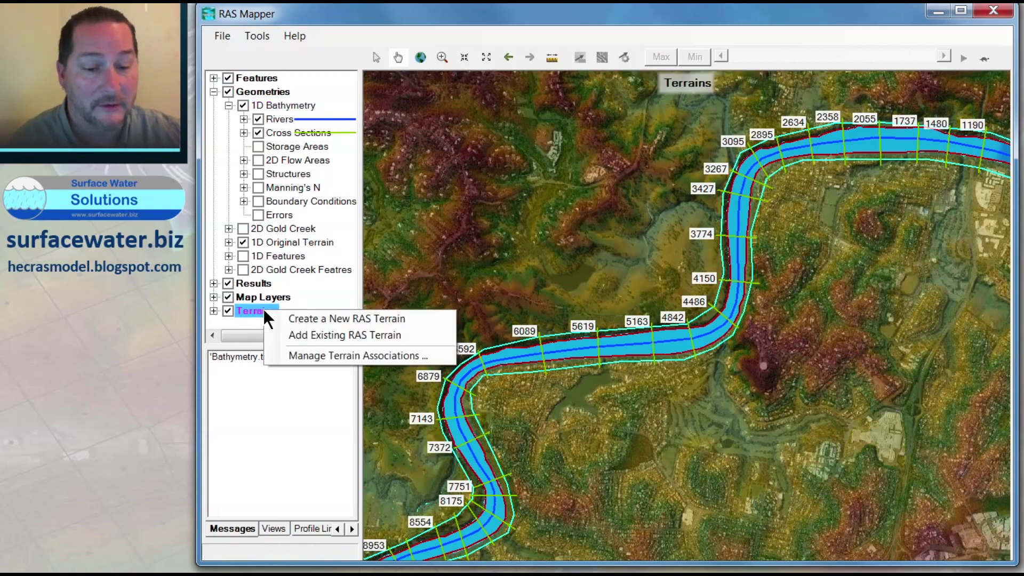
Start a new RAS terrain and add Bathymetry.tif and Brookfield_5m.tif as input rasters
click(318, 320)
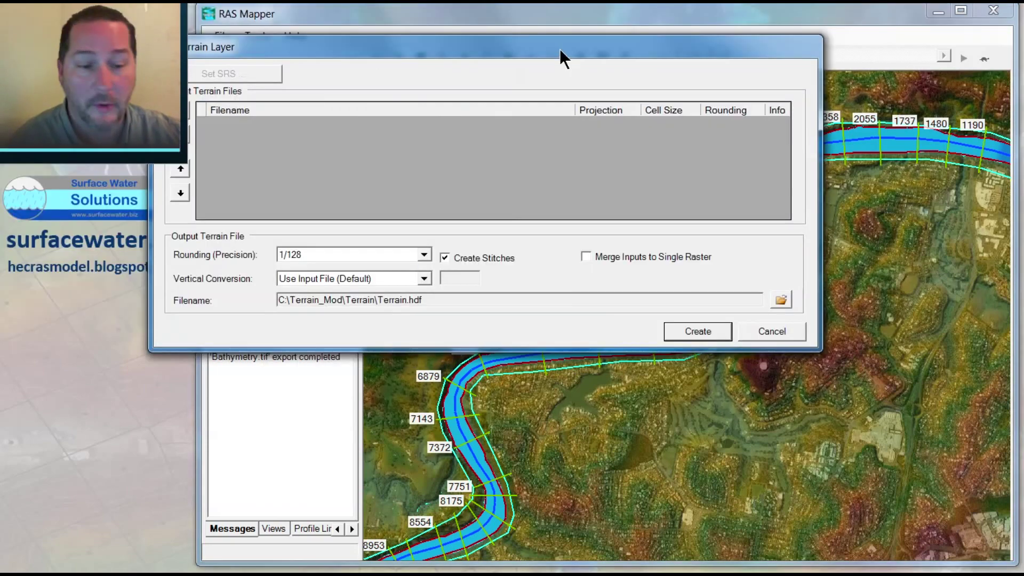
drag(564, 57, 665, 105)
click(318, 163)
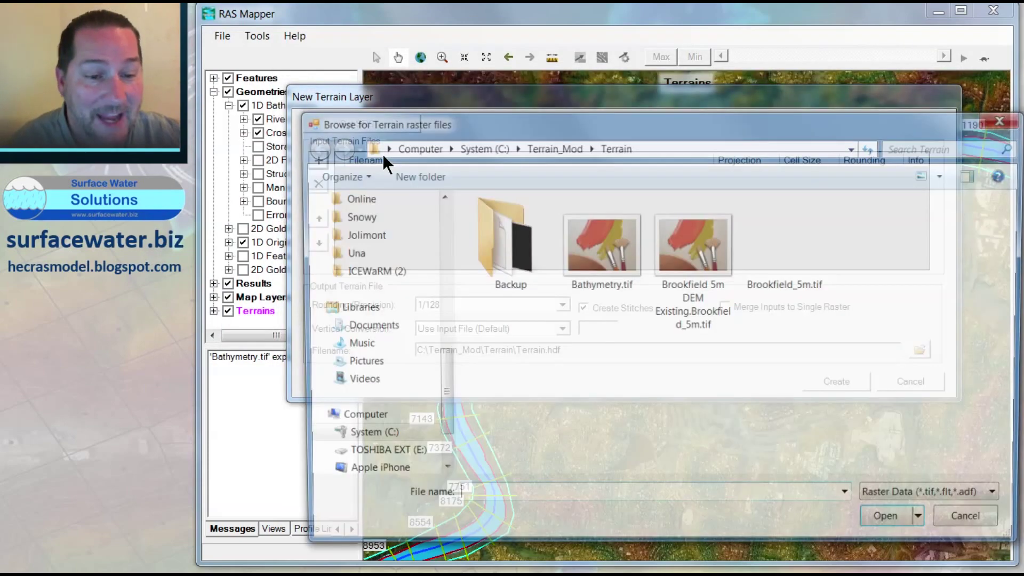
click(599, 250)
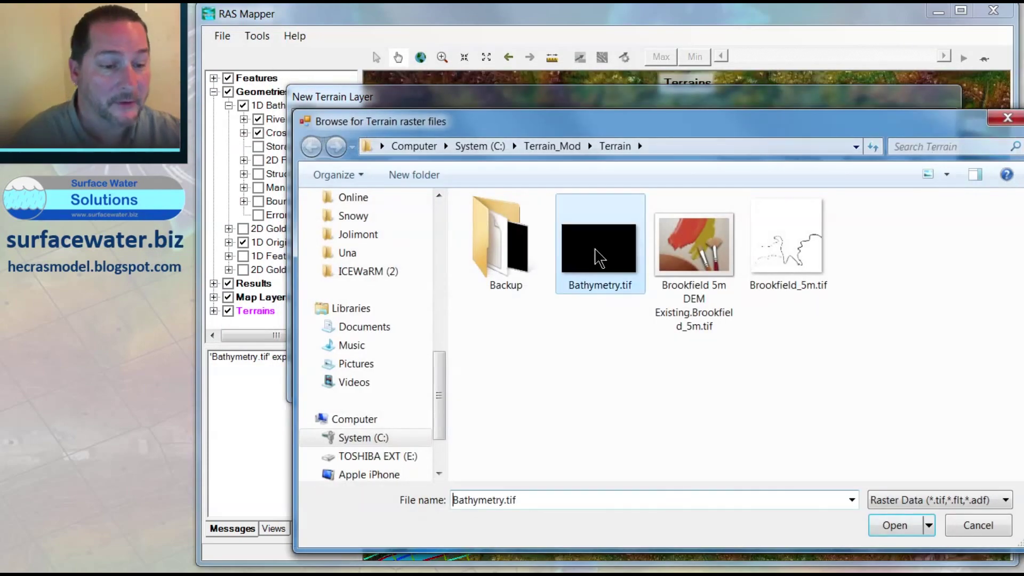
ctrl+click(788, 246)
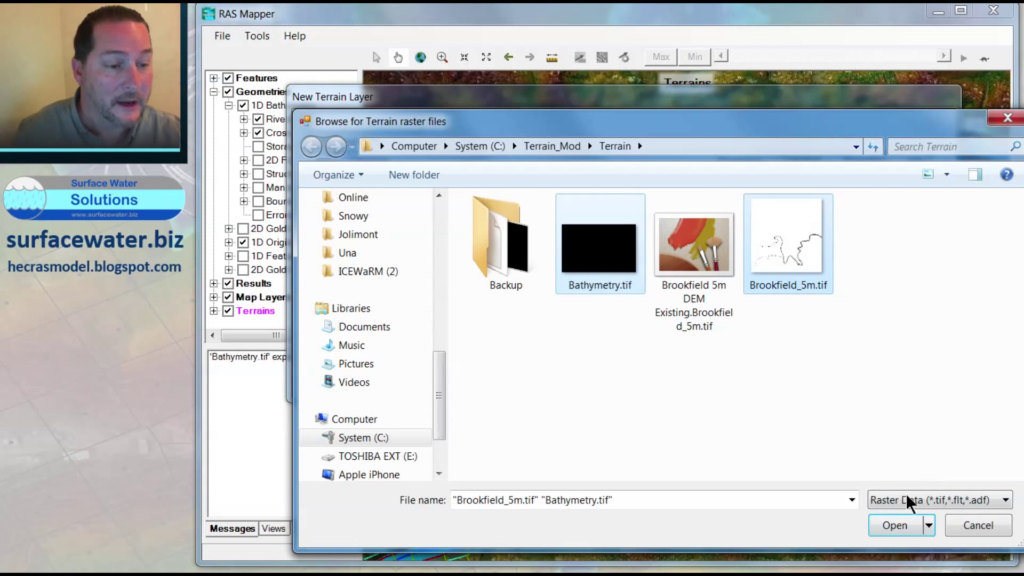
click(897, 528)
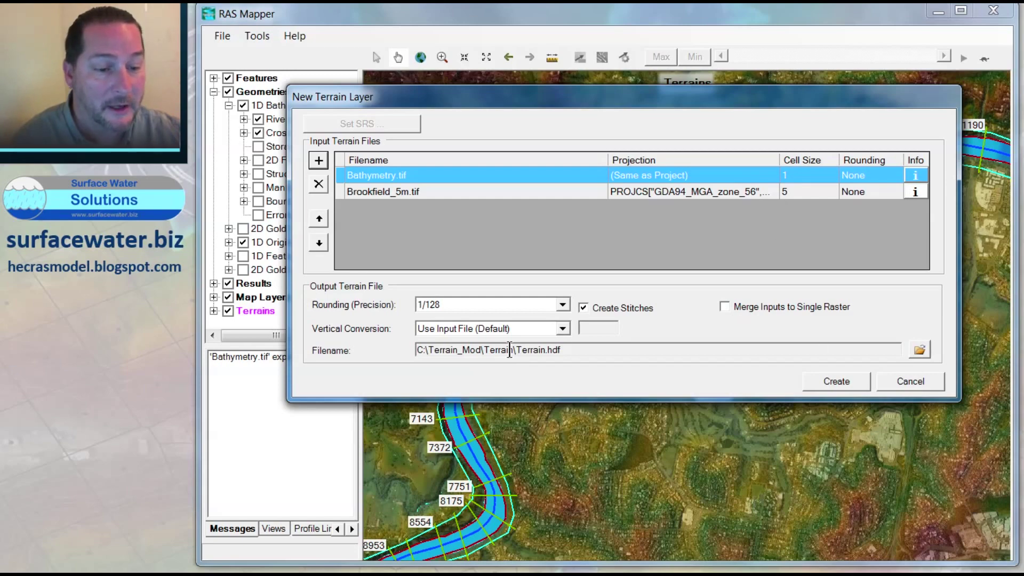
Save the terrain as Existing Bathymetry Merged.hdf and build it
click(919, 349)
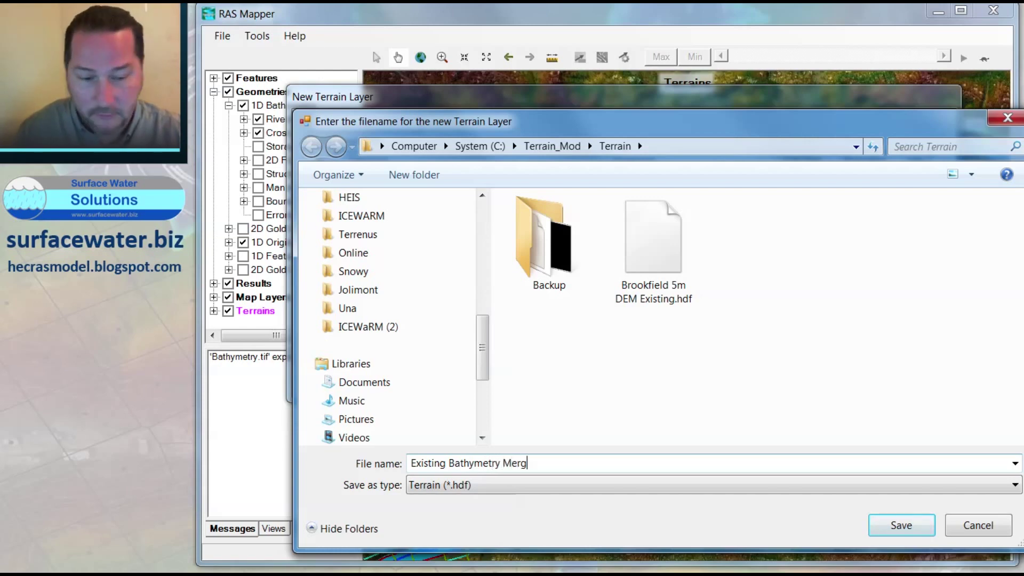
click(907, 526)
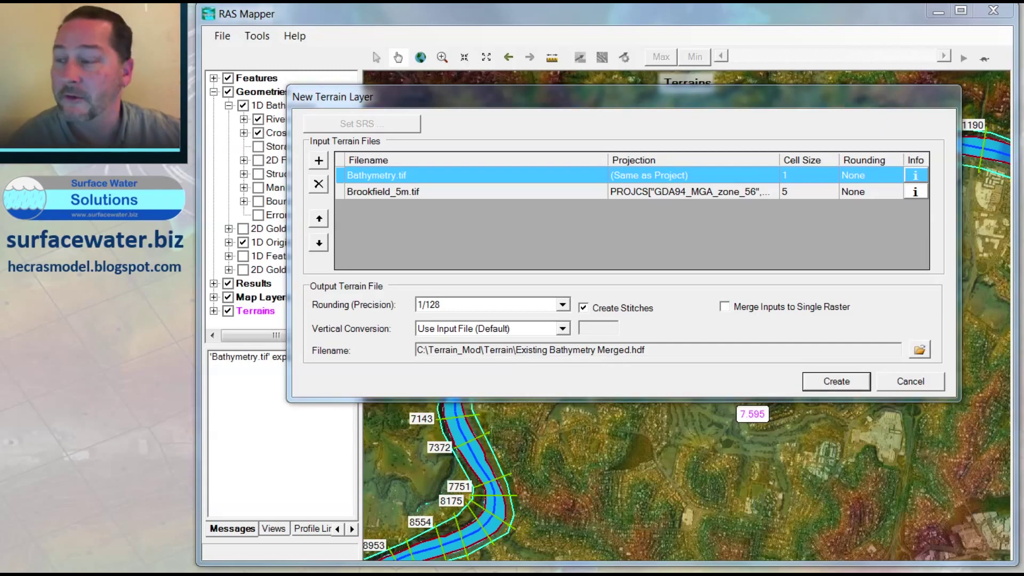
key(Return)
drag(222, 64, 279, 225)
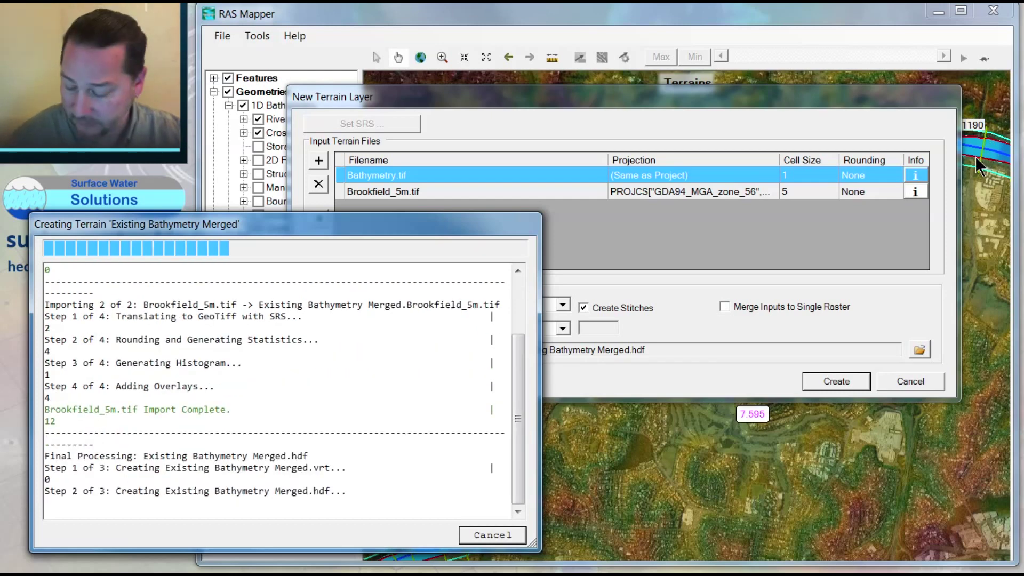
click(975, 166)
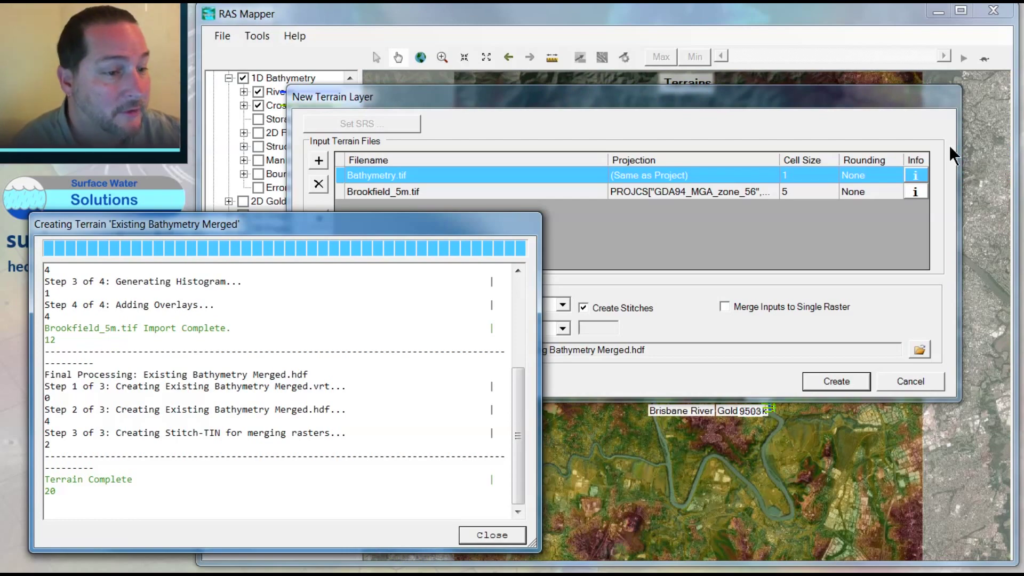
click(488, 535)
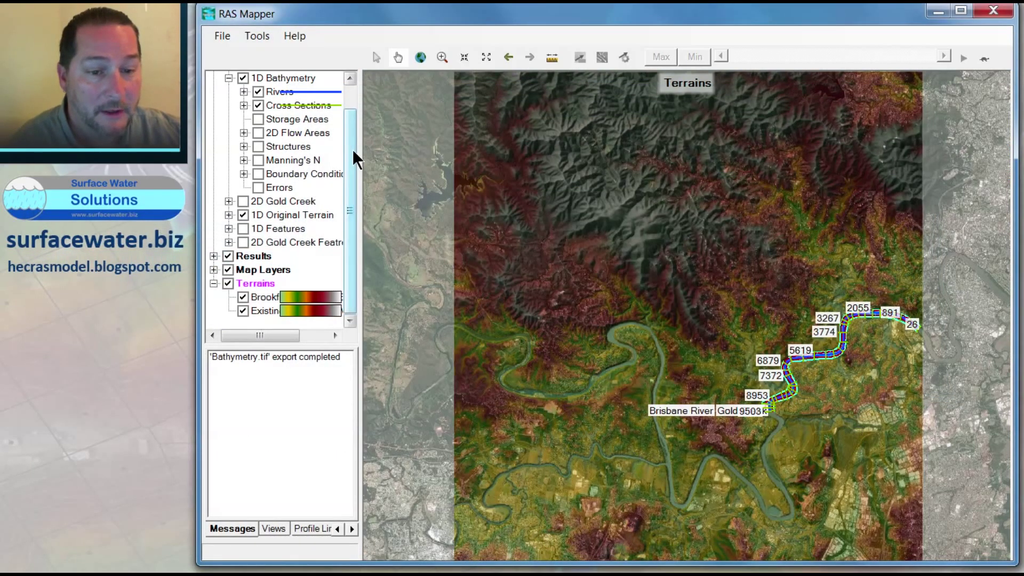
Hide the geometry layers and collapse the Geometries branch in the layer tree
drag(354, 155, 348, 104)
click(227, 91)
click(214, 92)
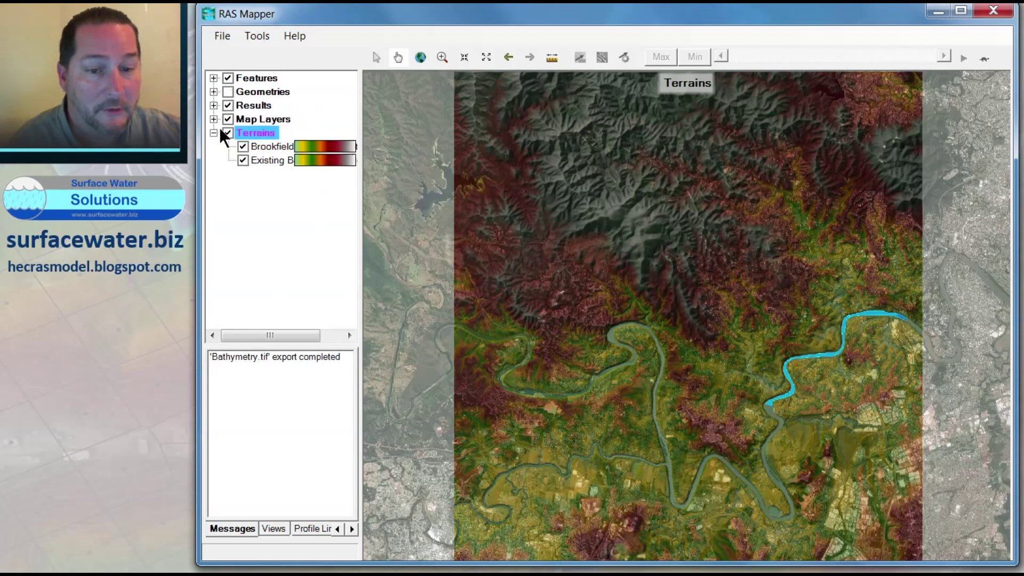
click(214, 105)
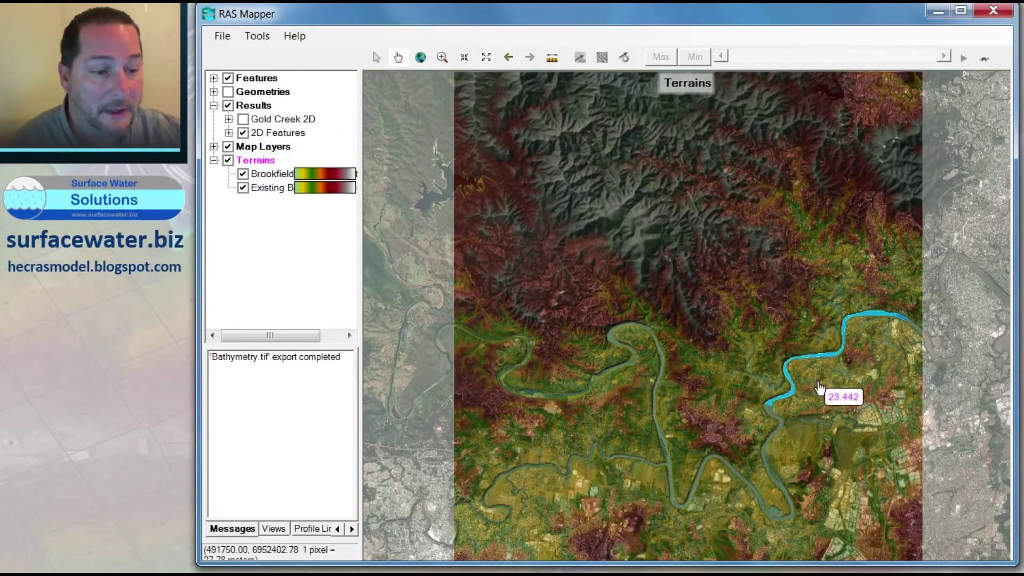
scroll(834, 397, up, 3)
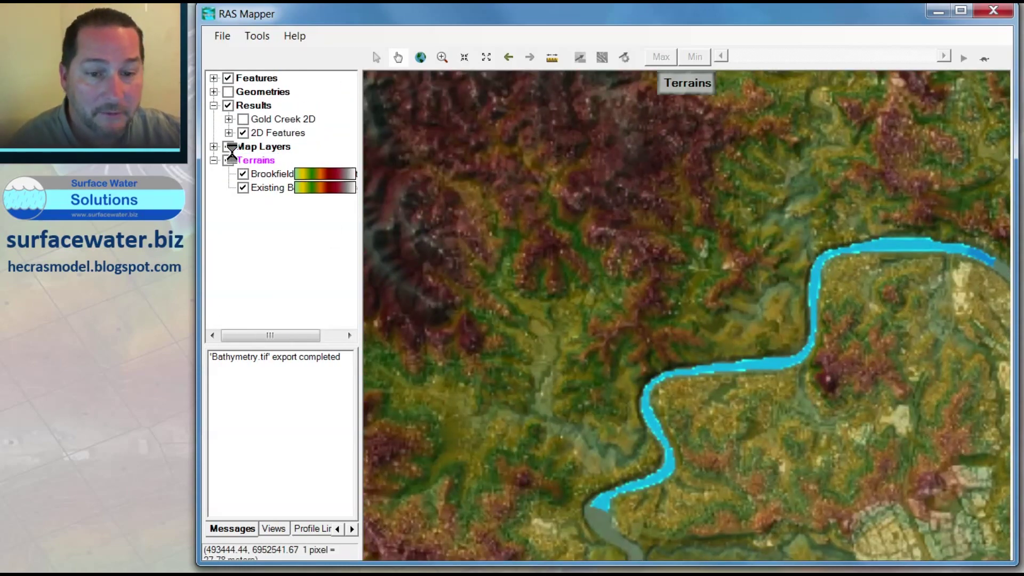
Hide the aerial imagery, results and Brookfield 5m DEM layers, then open the merged terrain's Layer Properties
click(229, 148)
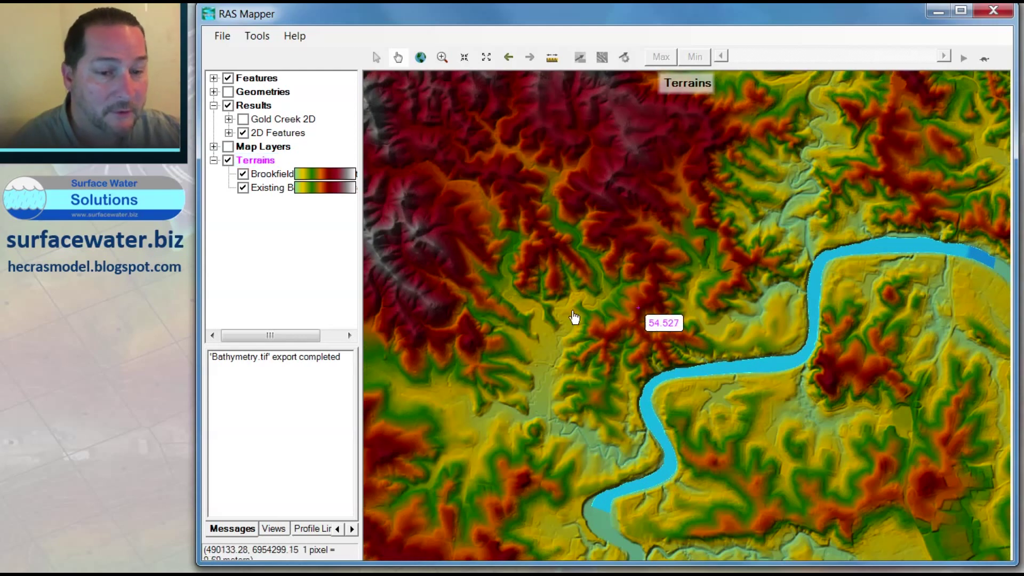
click(228, 106)
scroll(747, 373, up, 4)
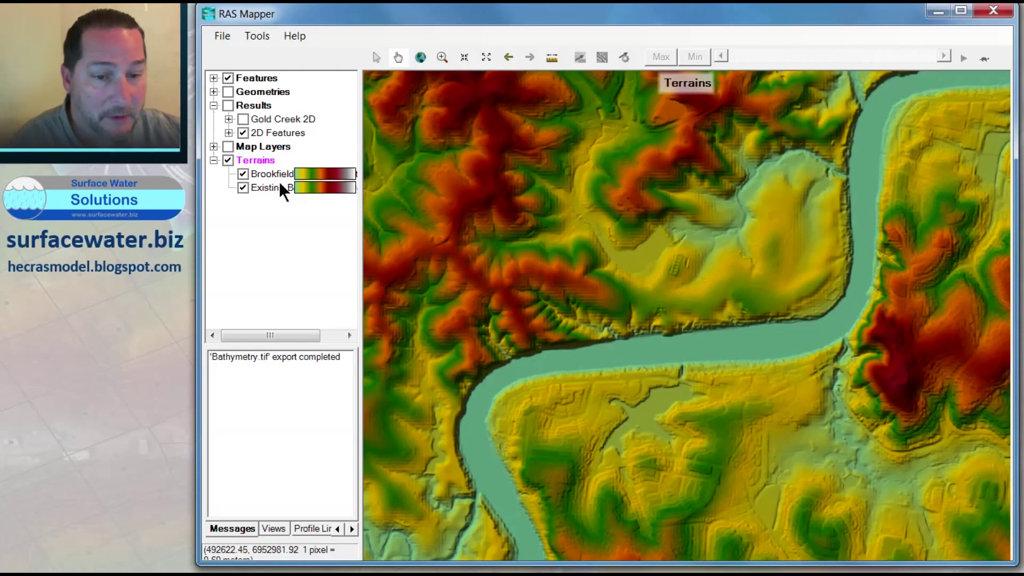
click(242, 174)
scroll(760, 373, up, 2)
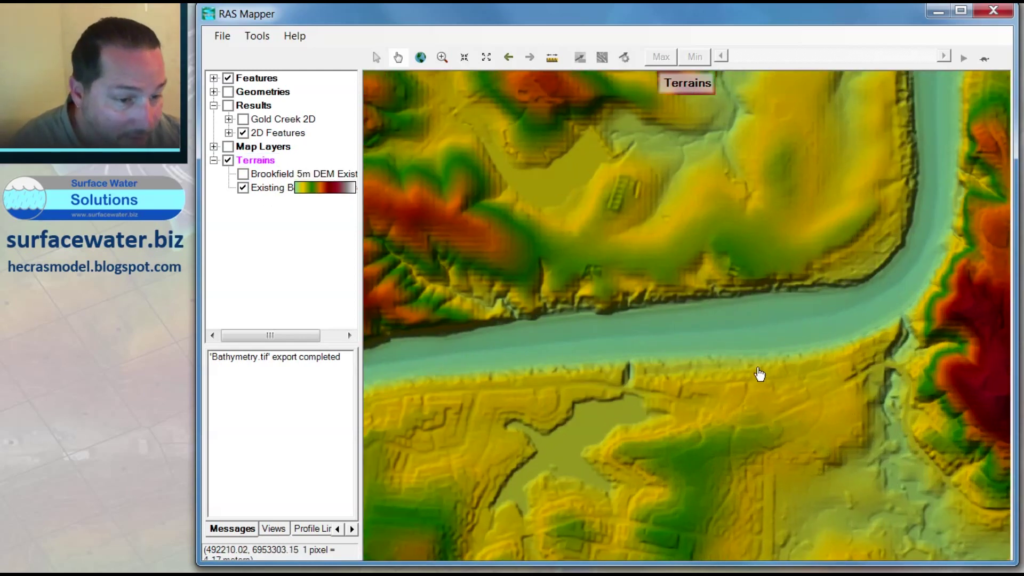
double_click(271, 192)
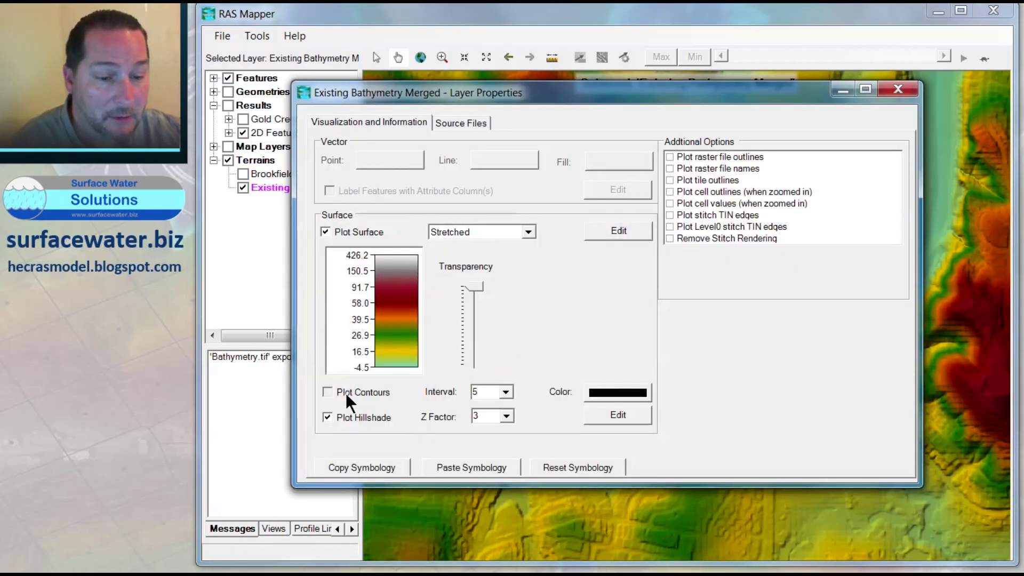
Turn on contour lines for the merged terrain with a 1 m interval
click(345, 392)
click(505, 392)
click(507, 409)
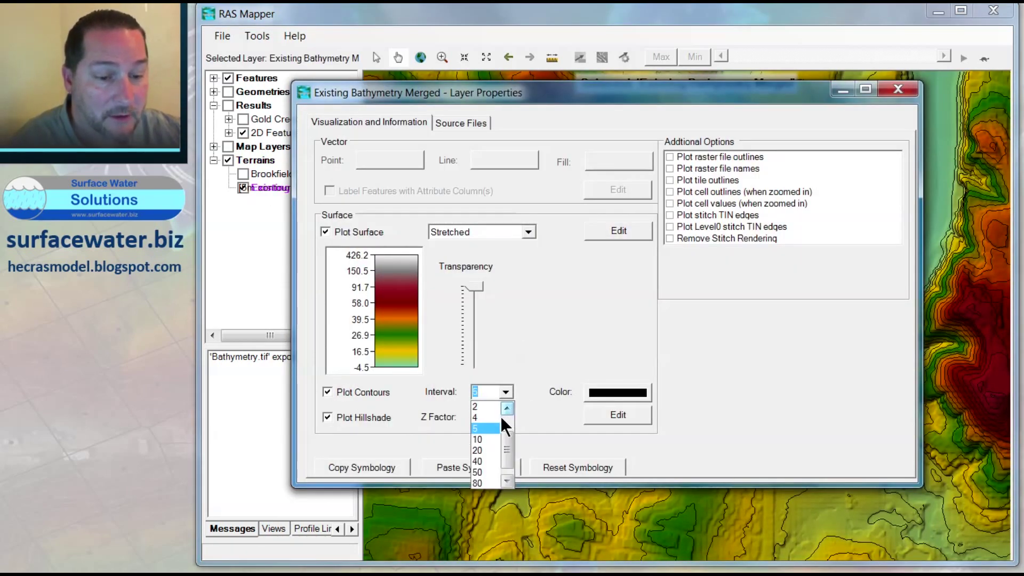
click(485, 417)
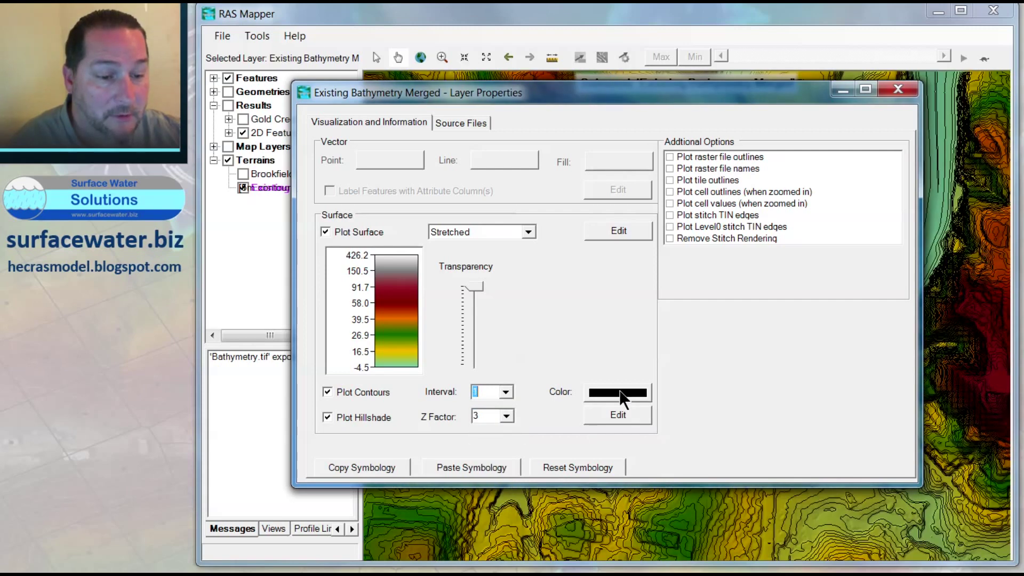
Colour the contour lines BlanchedAlmond and close Layer Properties
click(635, 388)
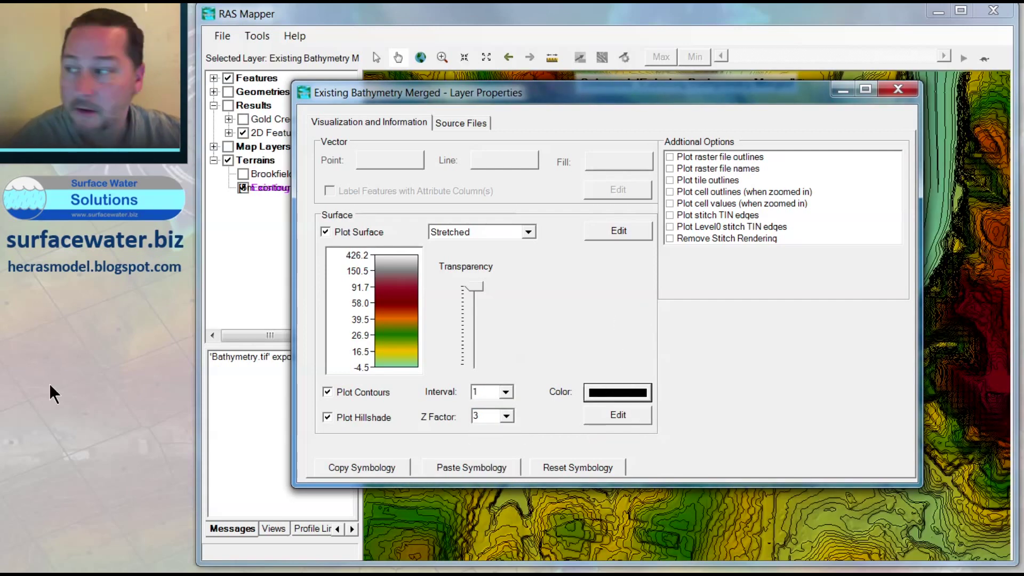
click(621, 397)
click(661, 235)
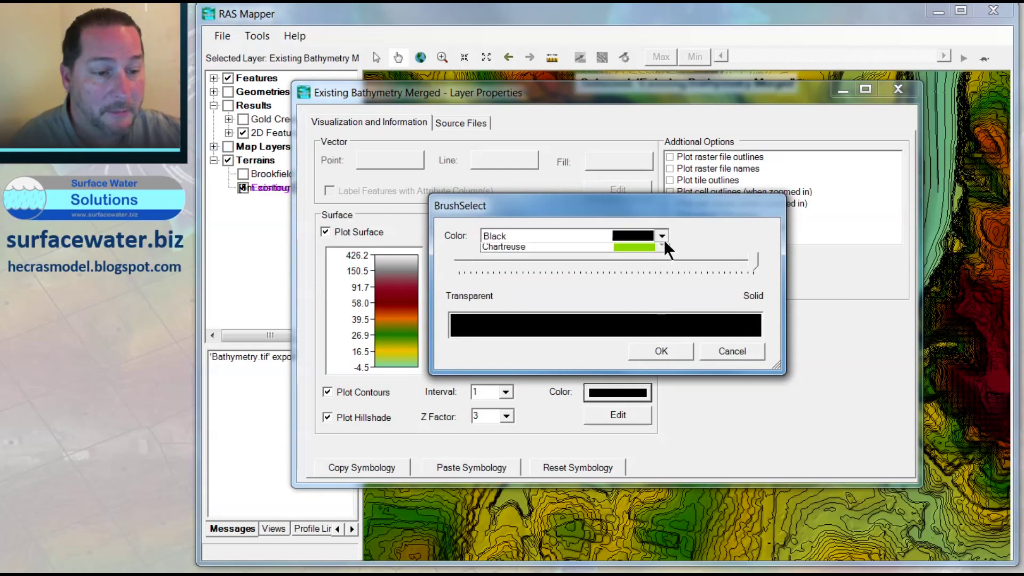
click(639, 263)
click(661, 351)
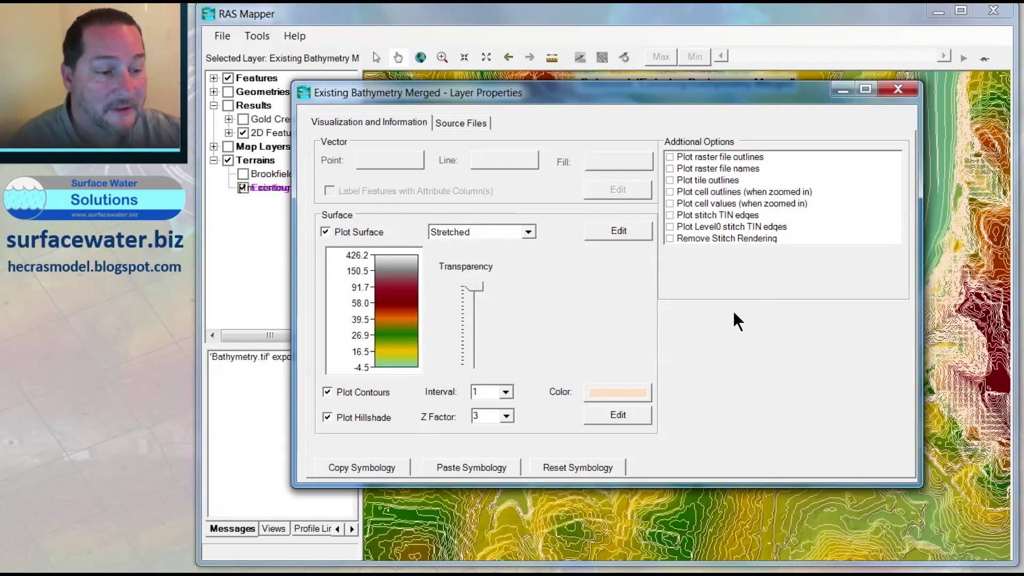
click(901, 92)
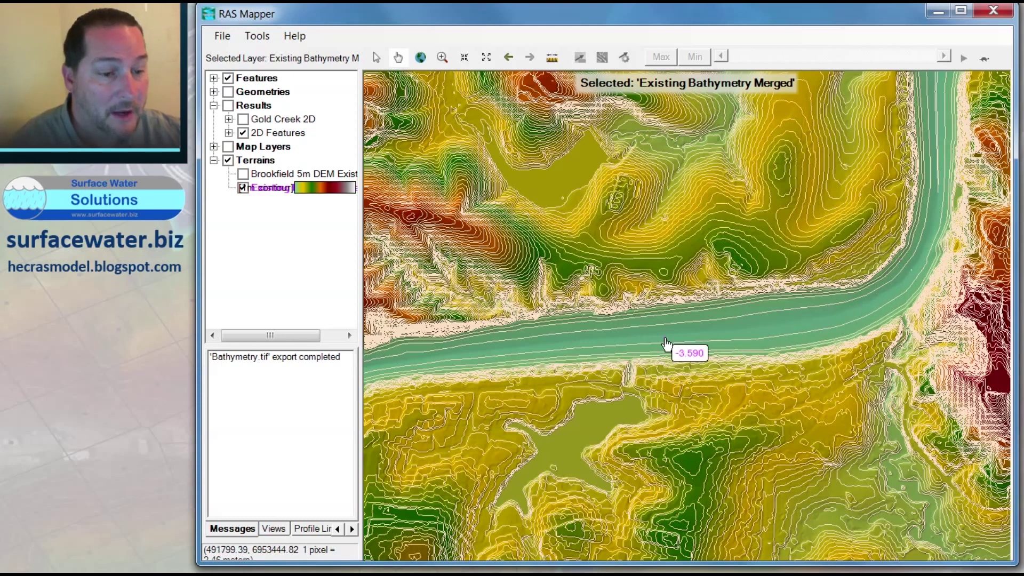
click(552, 57)
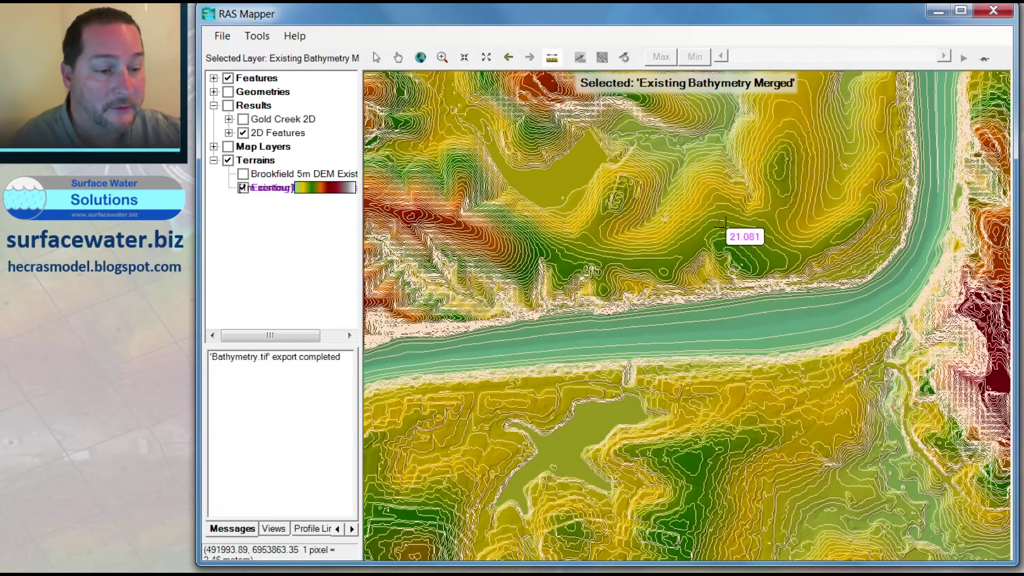
click(719, 221)
right_click(763, 413)
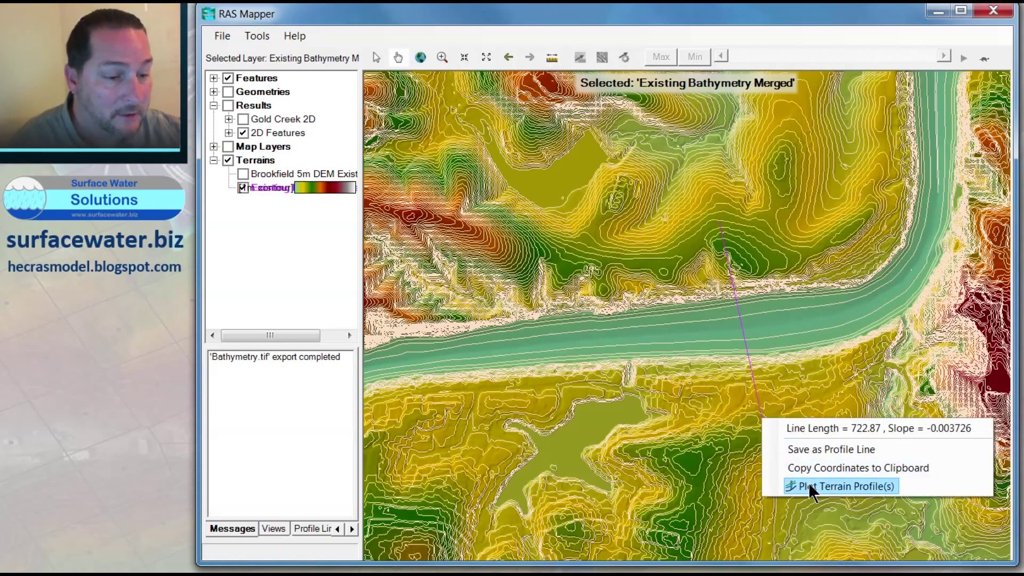
click(800, 485)
click(735, 433)
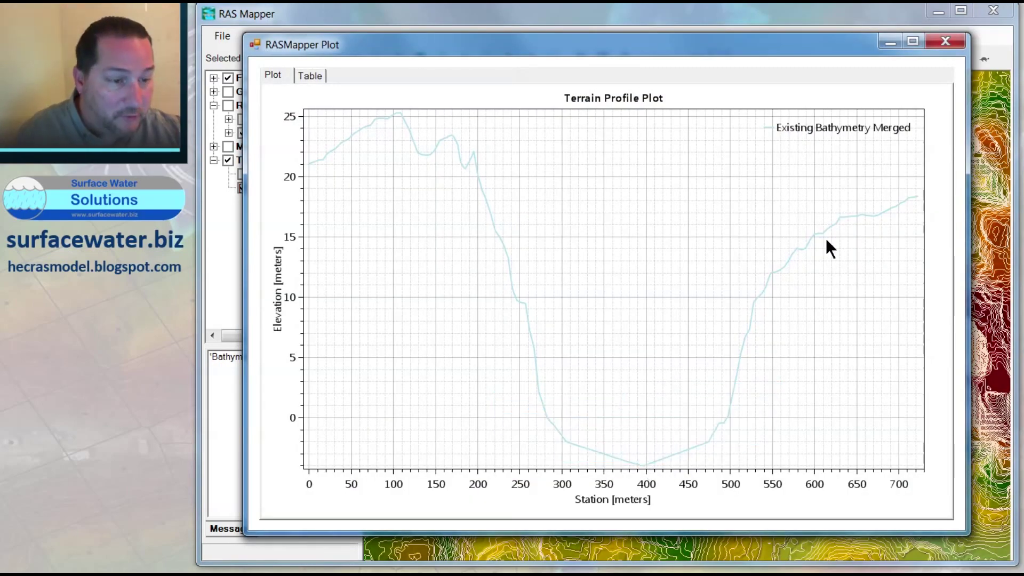
click(937, 47)
scroll(755, 322, down, 3)
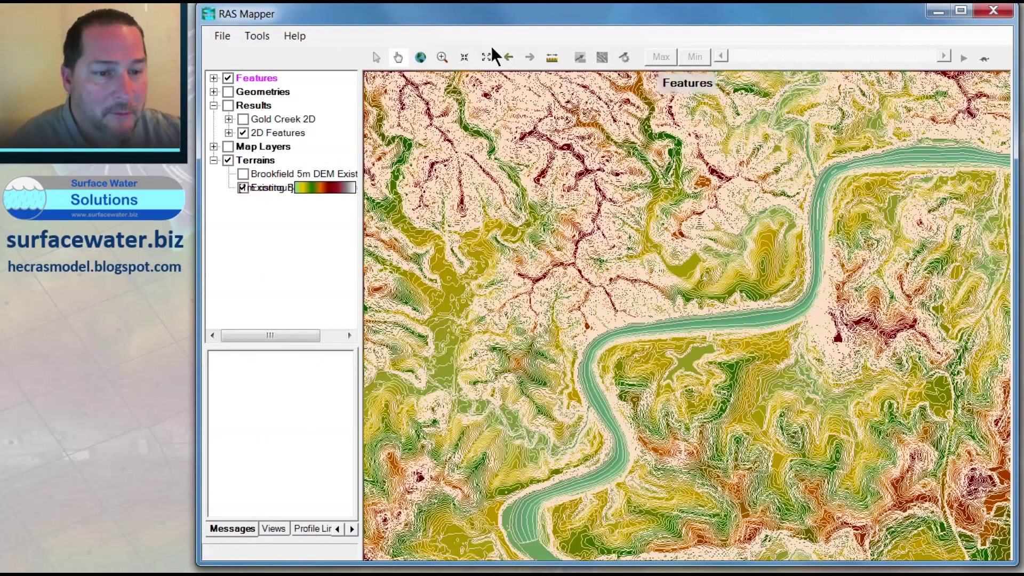
Uncheck Plot Contours in the Existing Bathymetry Merged layer properties and close the dialog
double_click(259, 187)
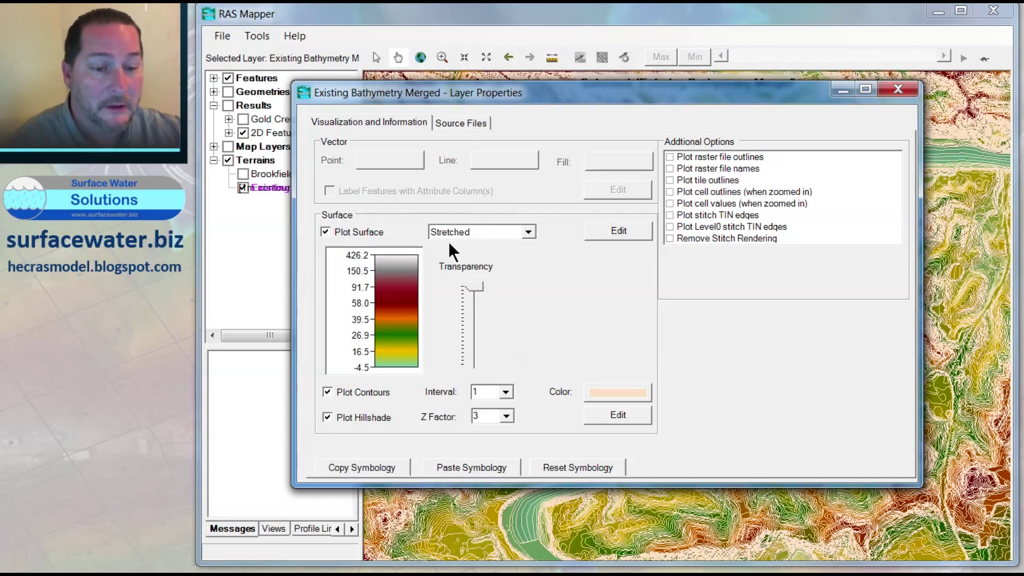
click(327, 392)
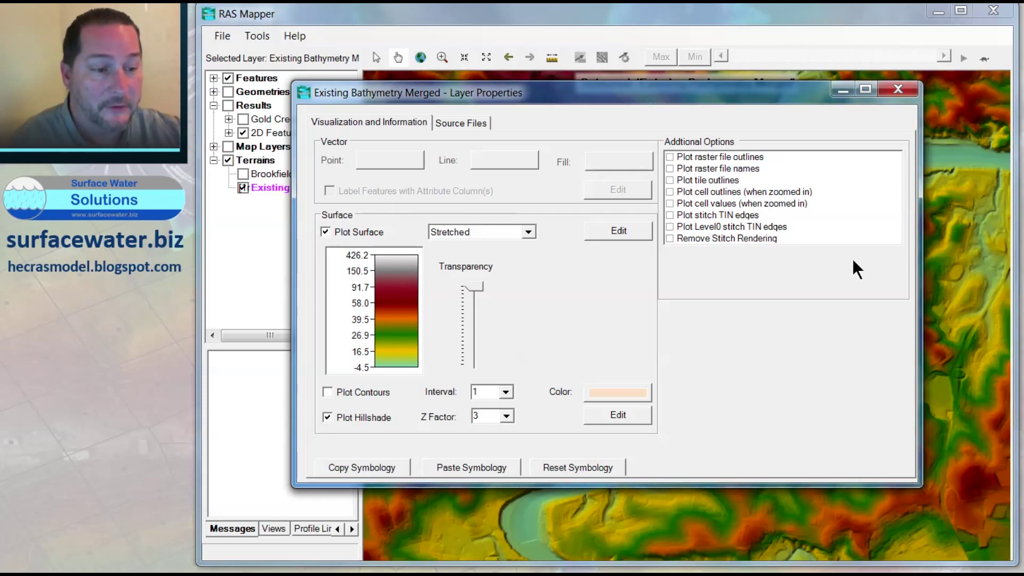
click(898, 90)
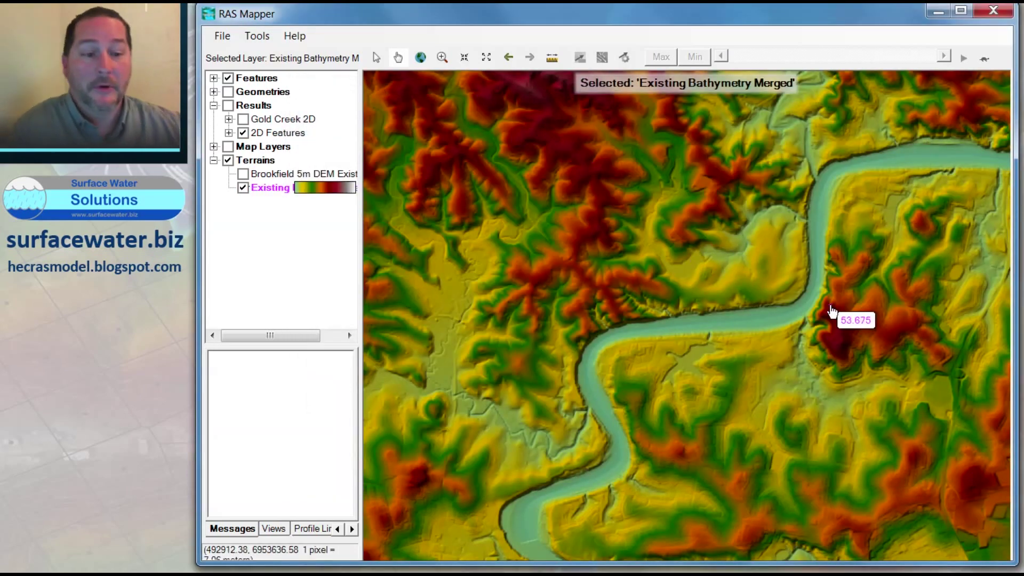